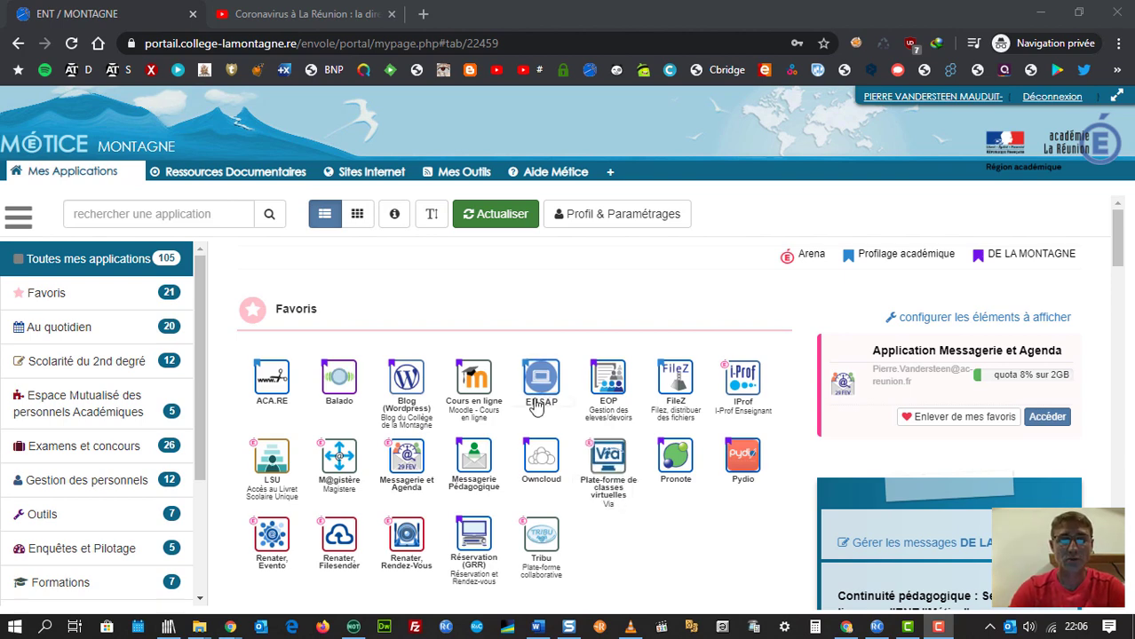
Open the Moodle online course platform and go to the Topic #2 course in the News of the World category.
left_click(477, 382)
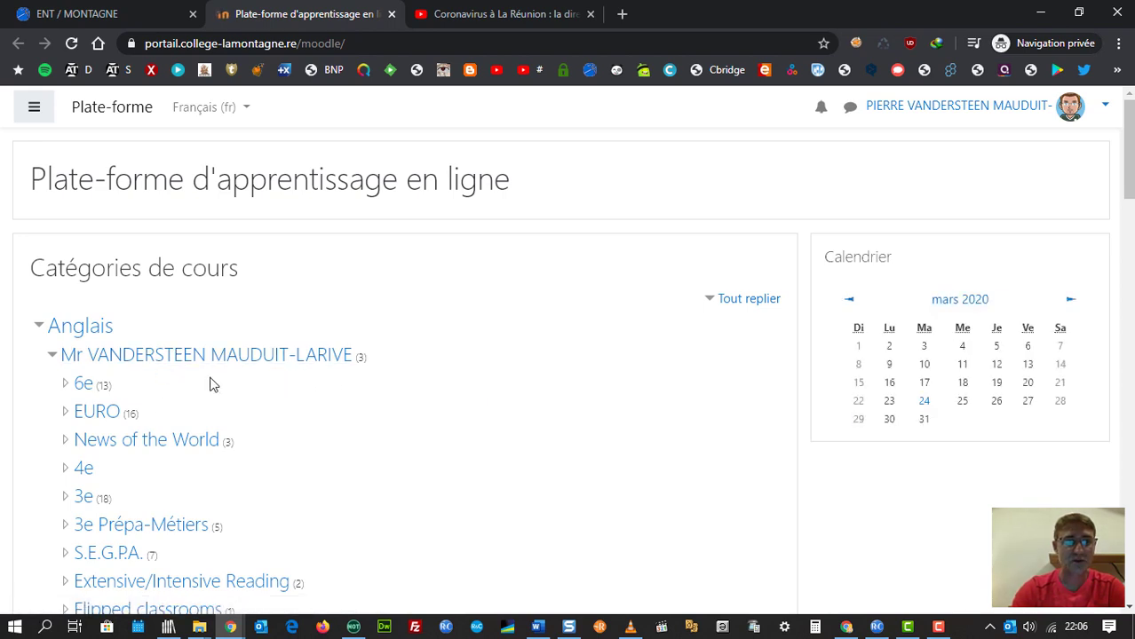
left_click(160, 444)
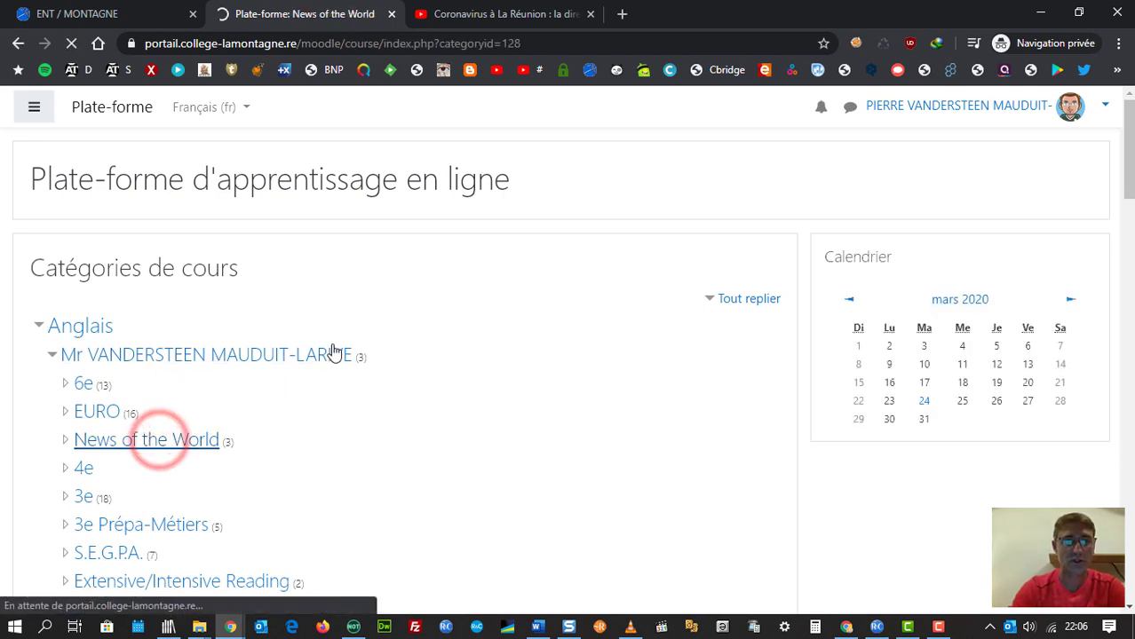
scroll(332, 351, "down", 9)
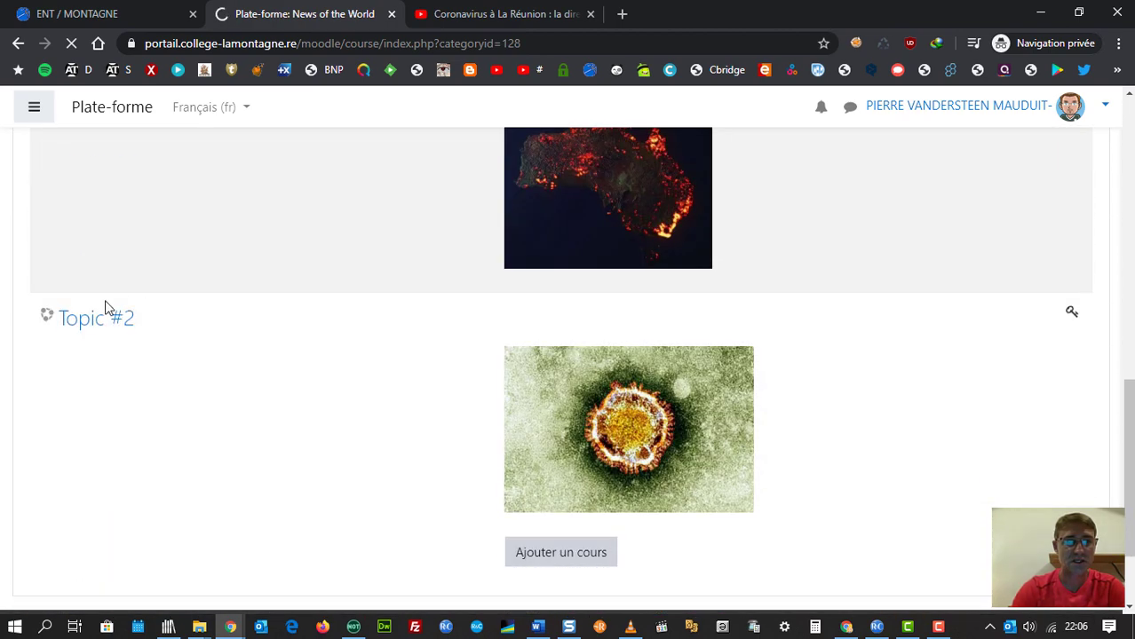
left_click(75, 320)
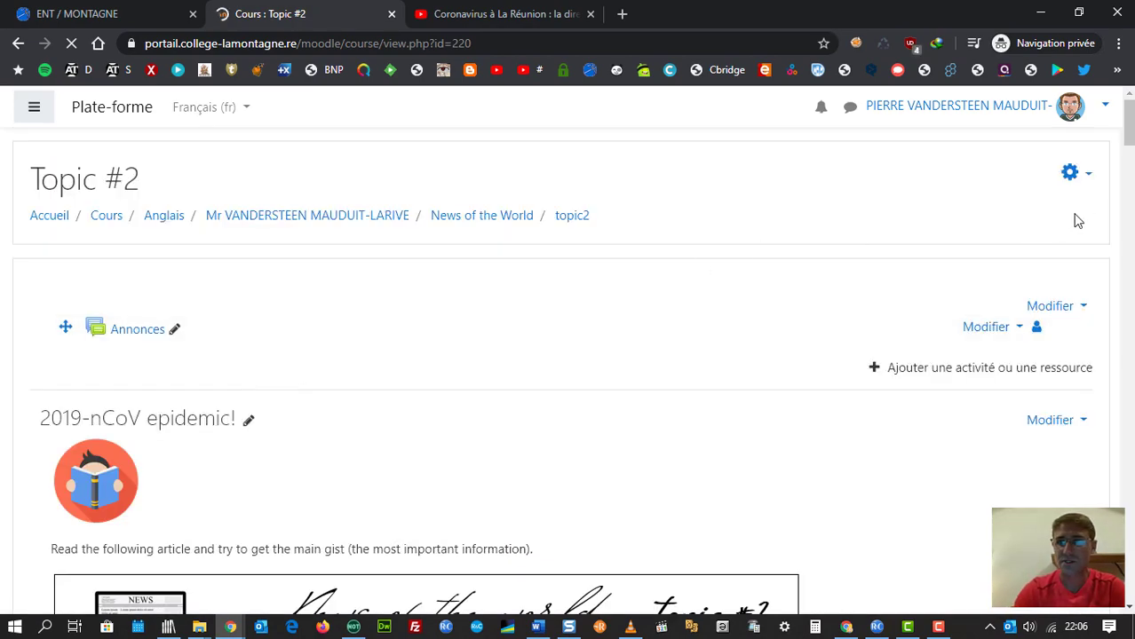
Open the "Coronavirus - UPDATES" forum located above the Role play & Homework section of the course.
left_click_drag(1128, 123, 1130, 520)
scroll(462, 388, "up", 1)
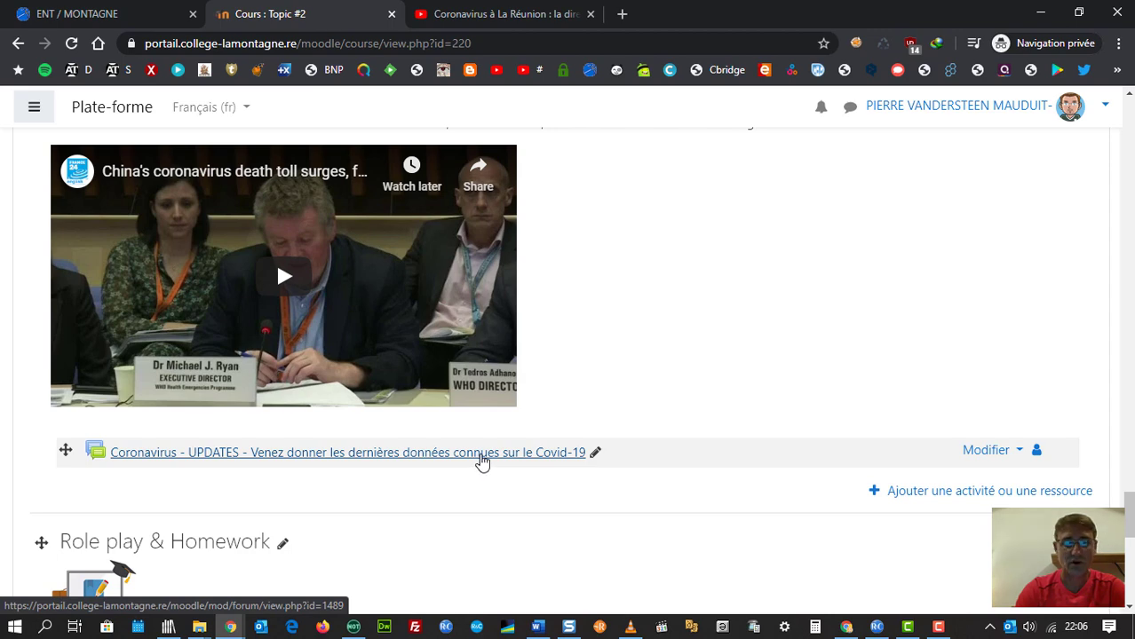
left_click(483, 462)
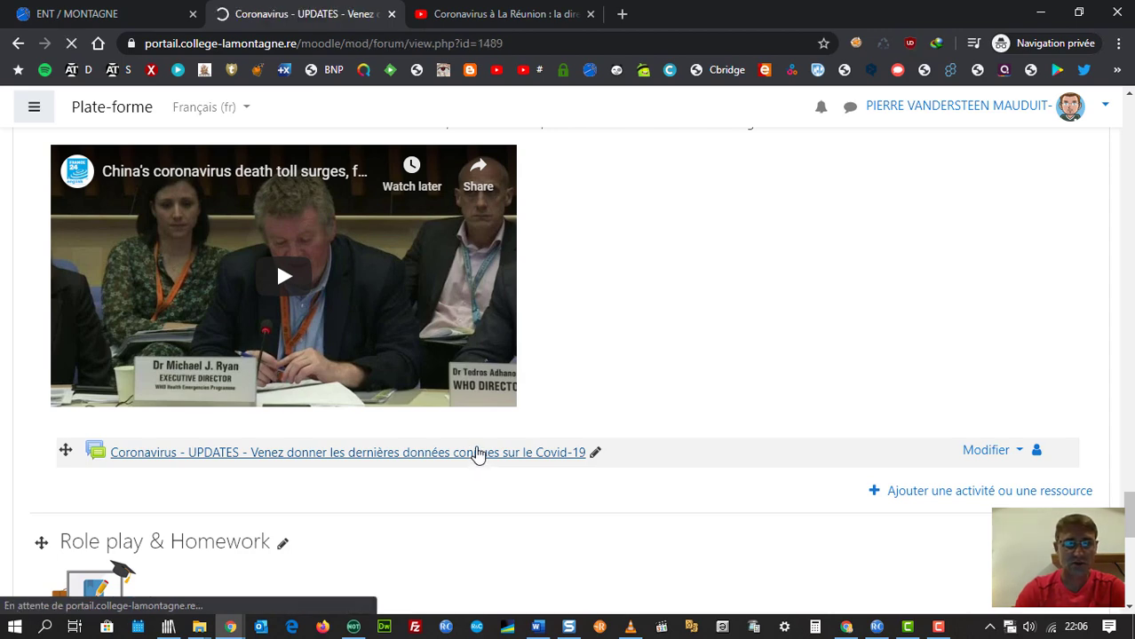
Start a new discussion topic in the forum and enter "Coronavirus" as its subject.
scroll(289, 309, "down", 3)
scroll(289, 309, "down", 1)
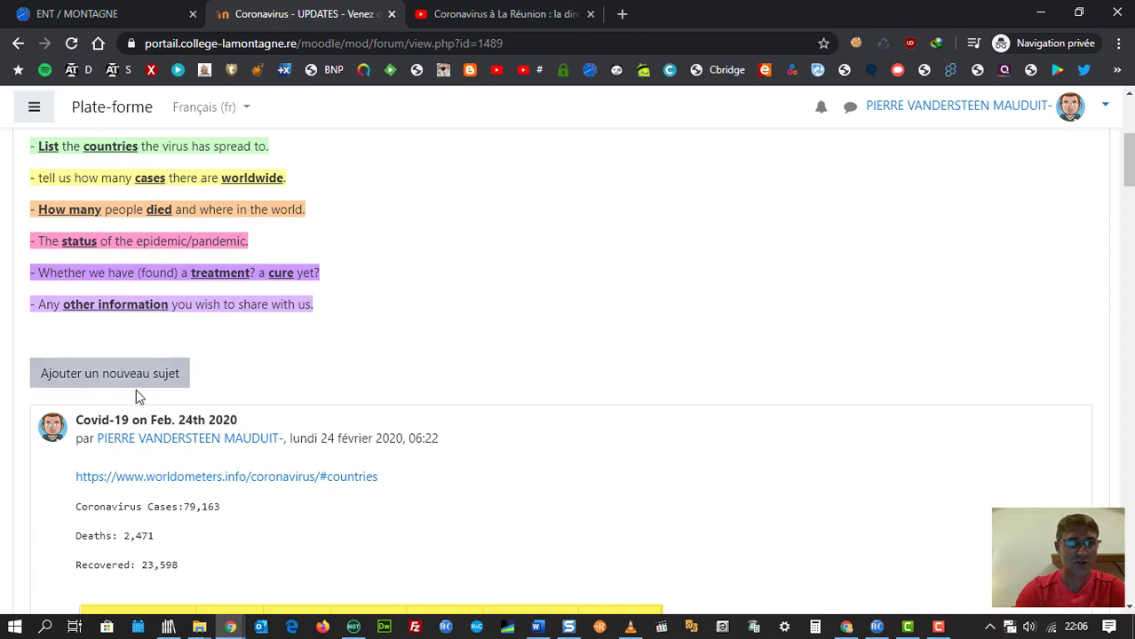
left_click(156, 377)
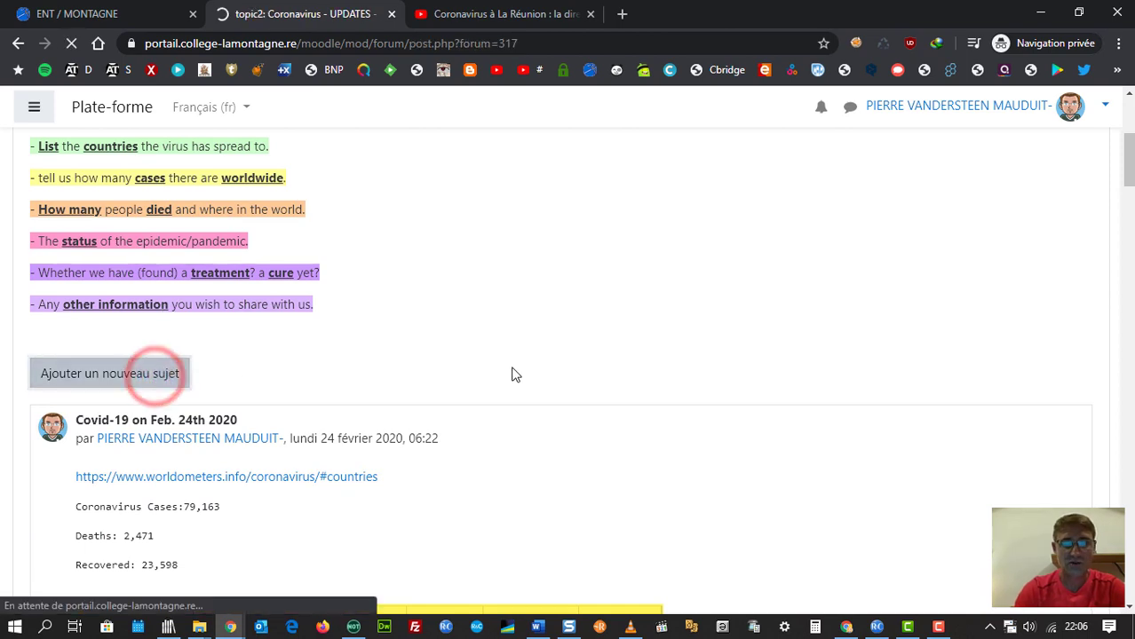
scroll(366, 386, "down", 2)
scroll(365, 387, "down", 2)
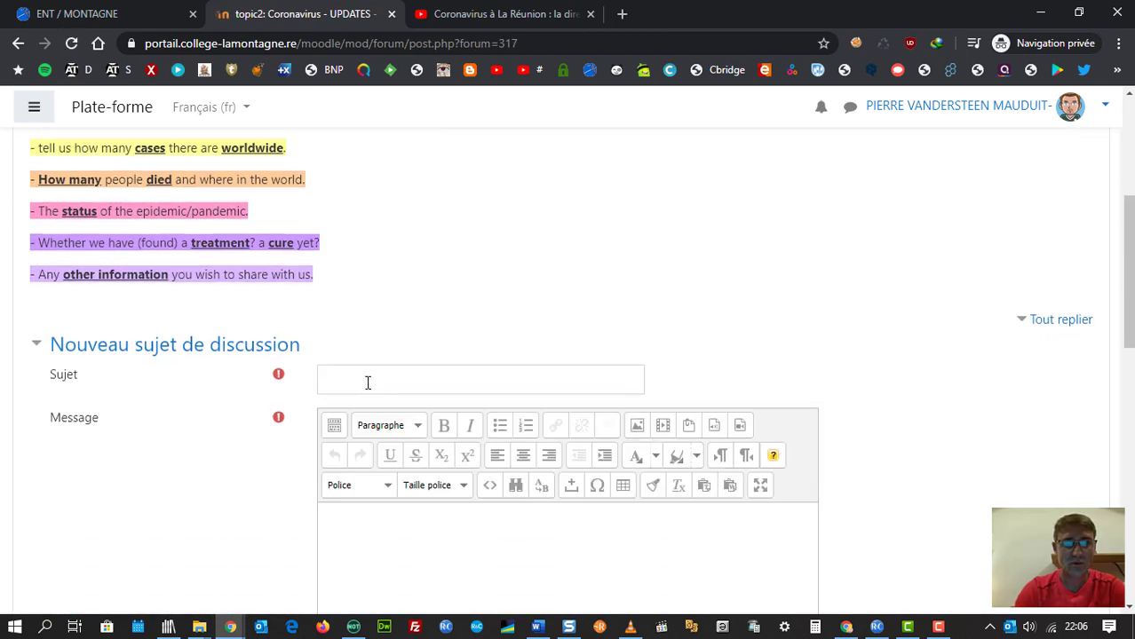
left_click(365, 382)
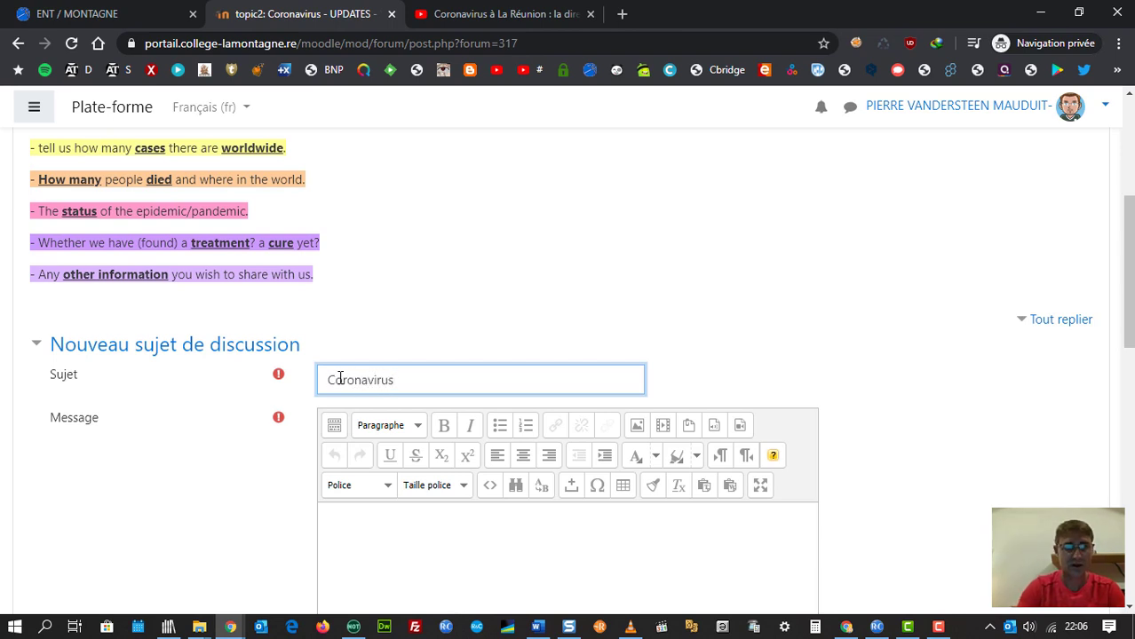
Write "This is what the virus looks like:" in the discussion's message body.
scroll(340, 378, "down", 2)
left_click(363, 365)
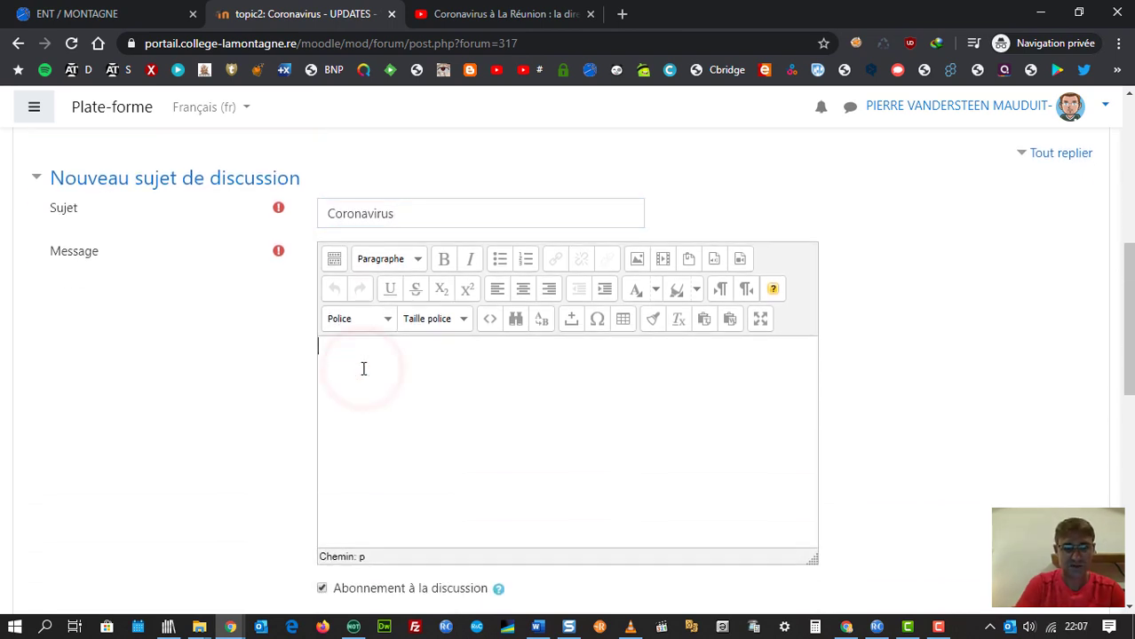
type("https://youtu.be/frmSisye6nE")
key("ctrl+z")
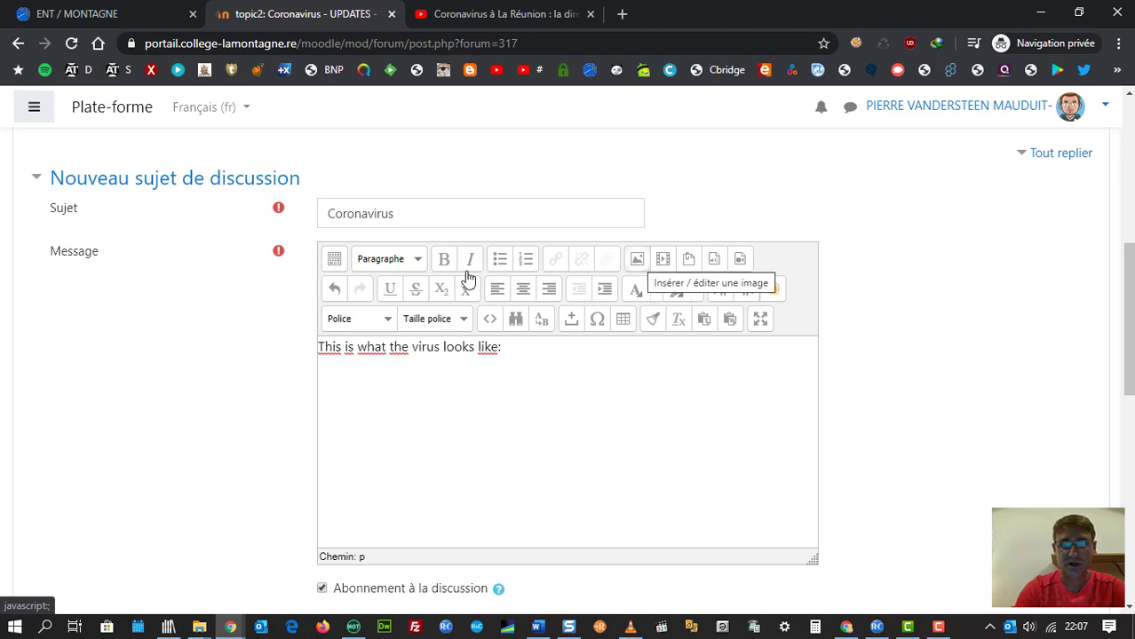
Toggle the message editor's extra formatting tools, leaving them collapsed to a single row.
left_click(334, 259)
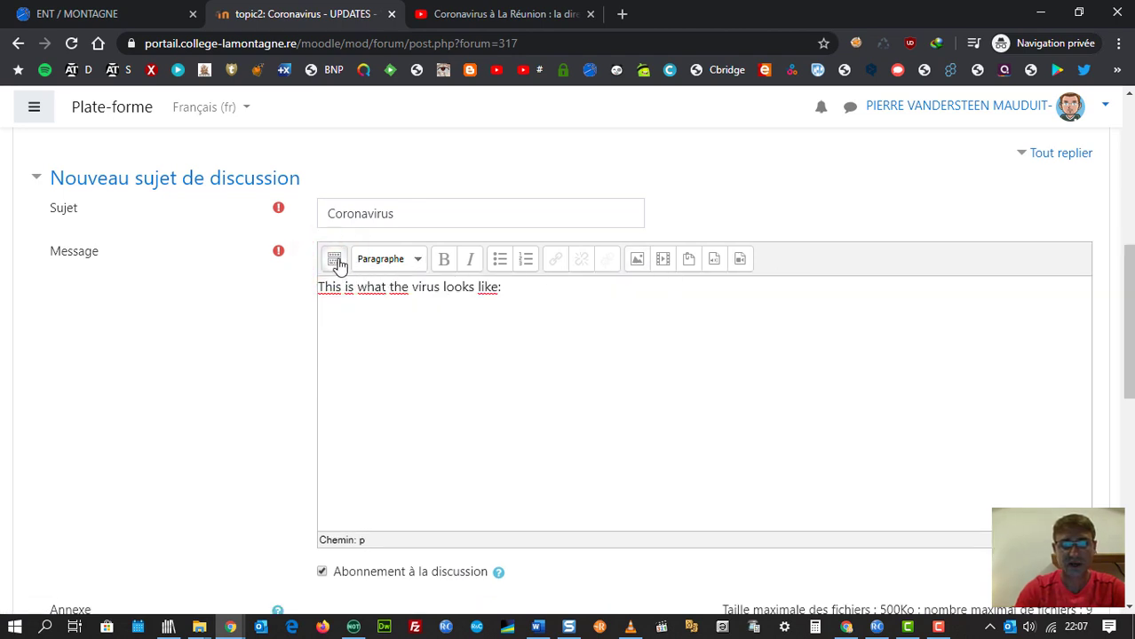
left_click(335, 261)
left_click(335, 260)
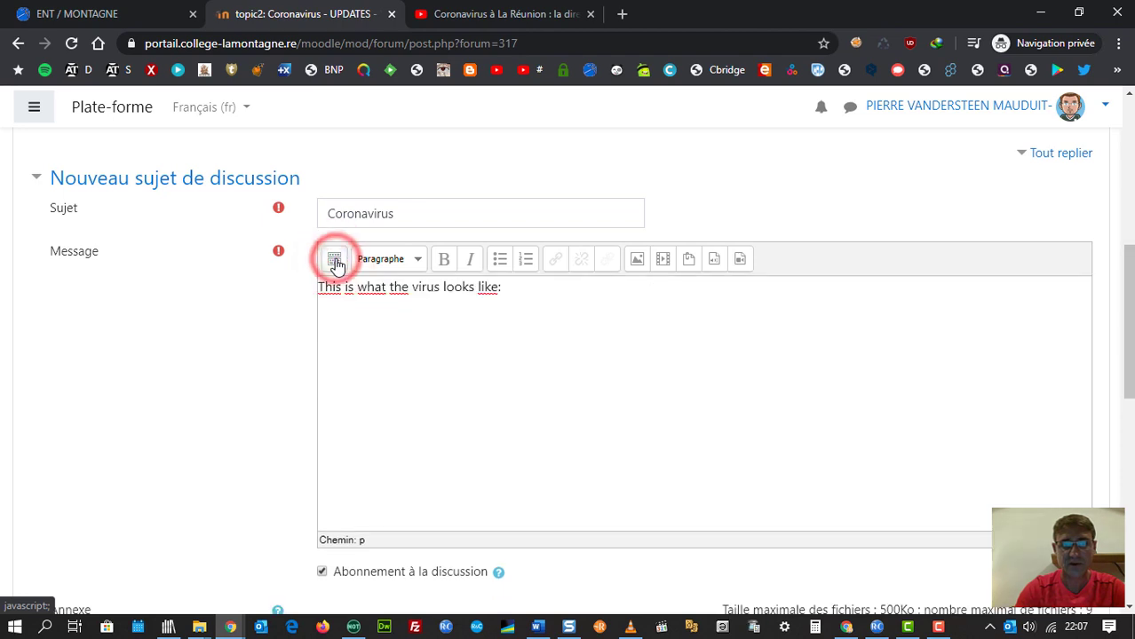
Upload the picture "CORONAVIRUS - Bacteria - IMAGE" from the desktop as the image for the message.
left_click(637, 265)
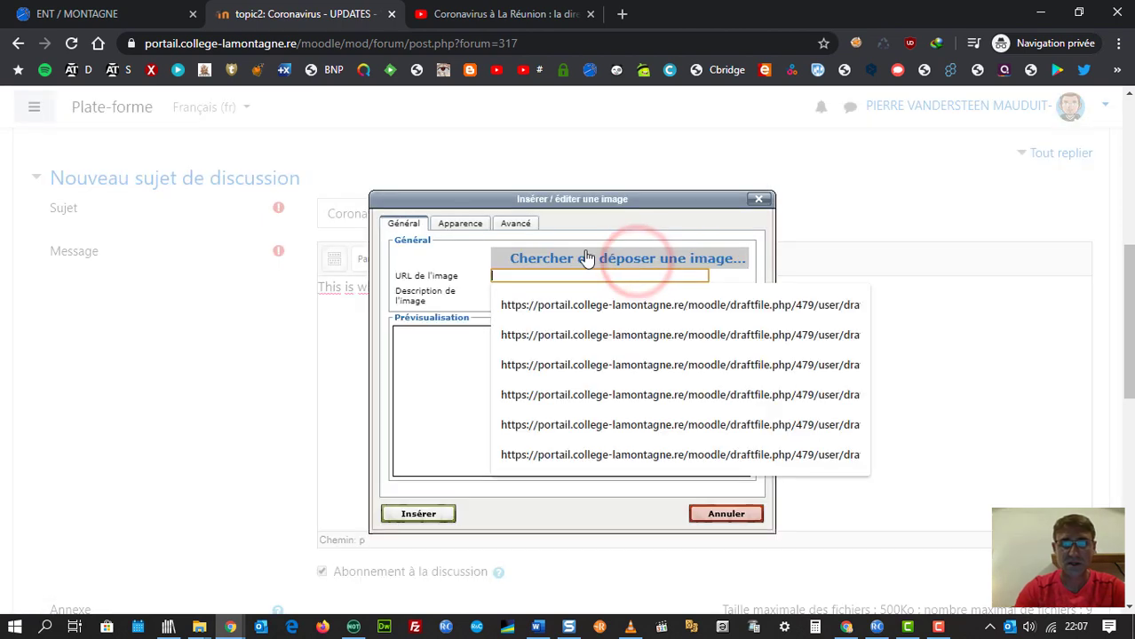
left_click(647, 262)
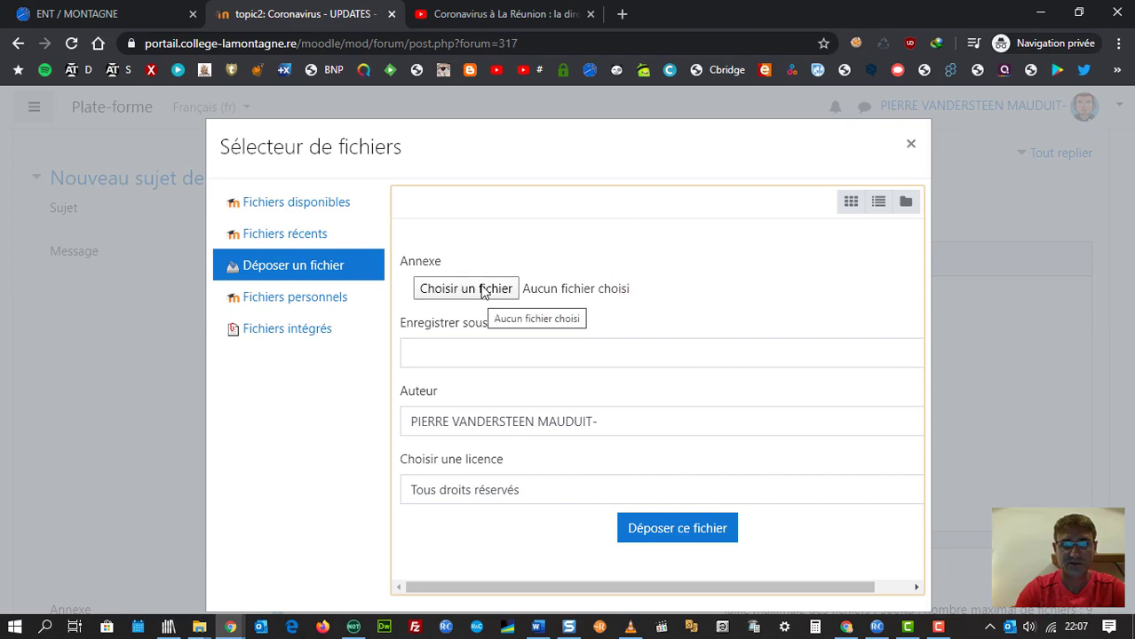
left_click(483, 287)
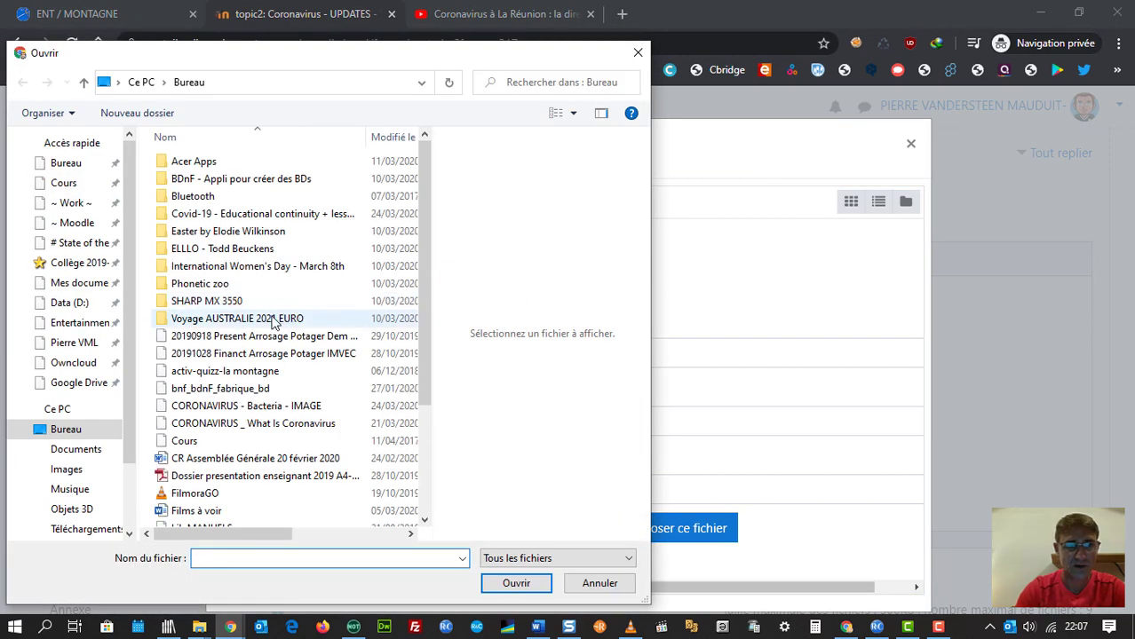
left_click(306, 407)
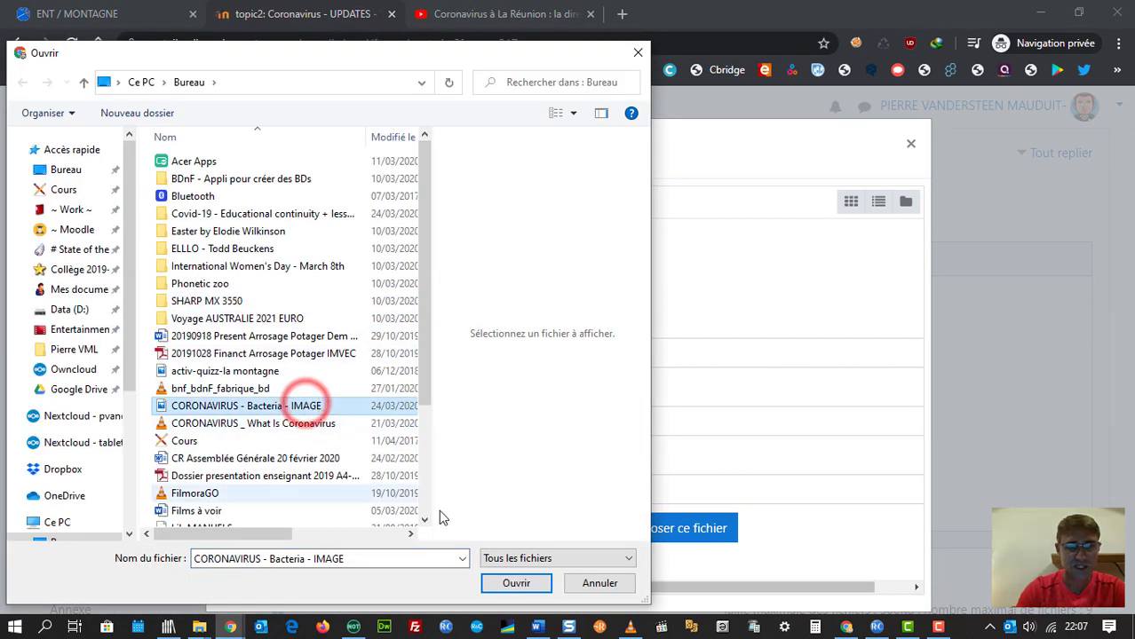
left_click(518, 582)
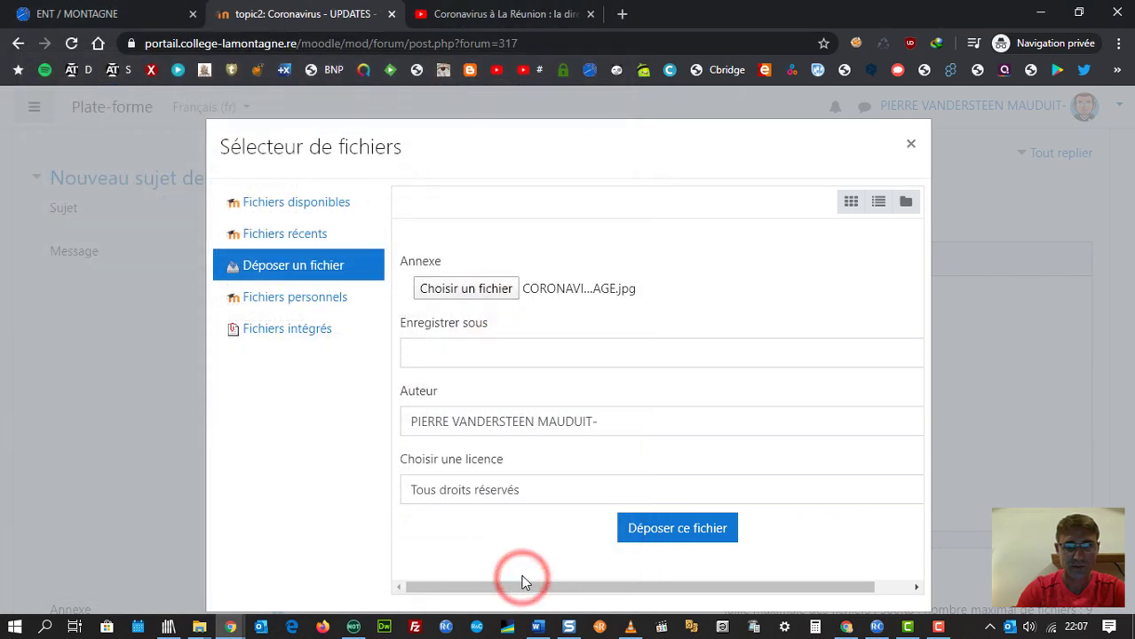
left_click(678, 536)
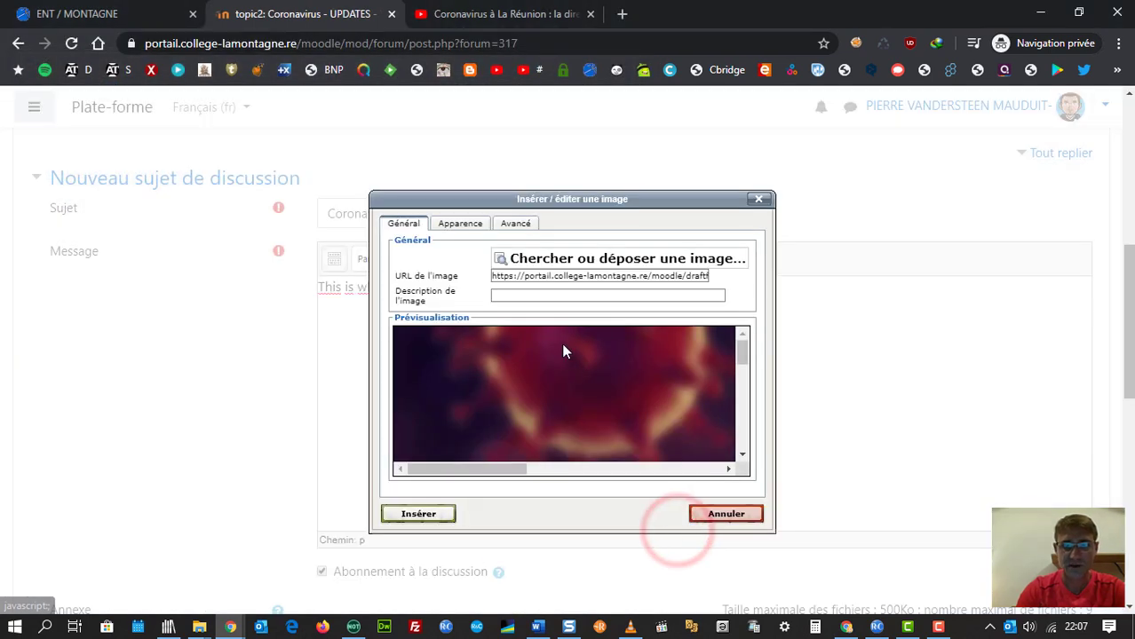
Set the image width to 400 px with proportions kept and insert it into the message.
left_click(476, 227)
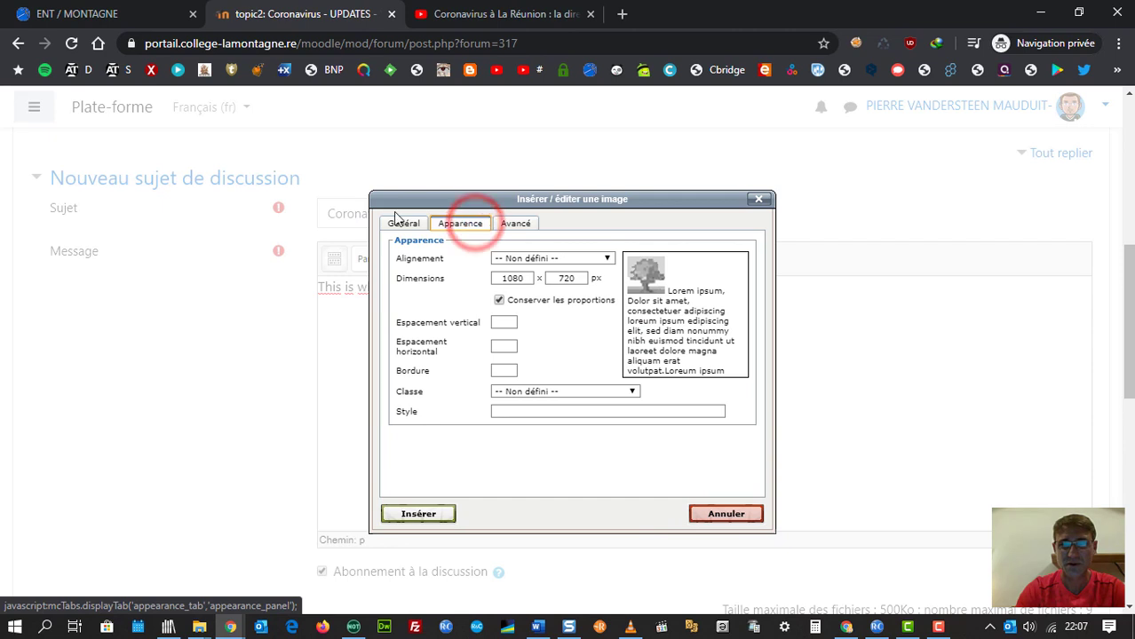
left_click(397, 226)
left_click(449, 227)
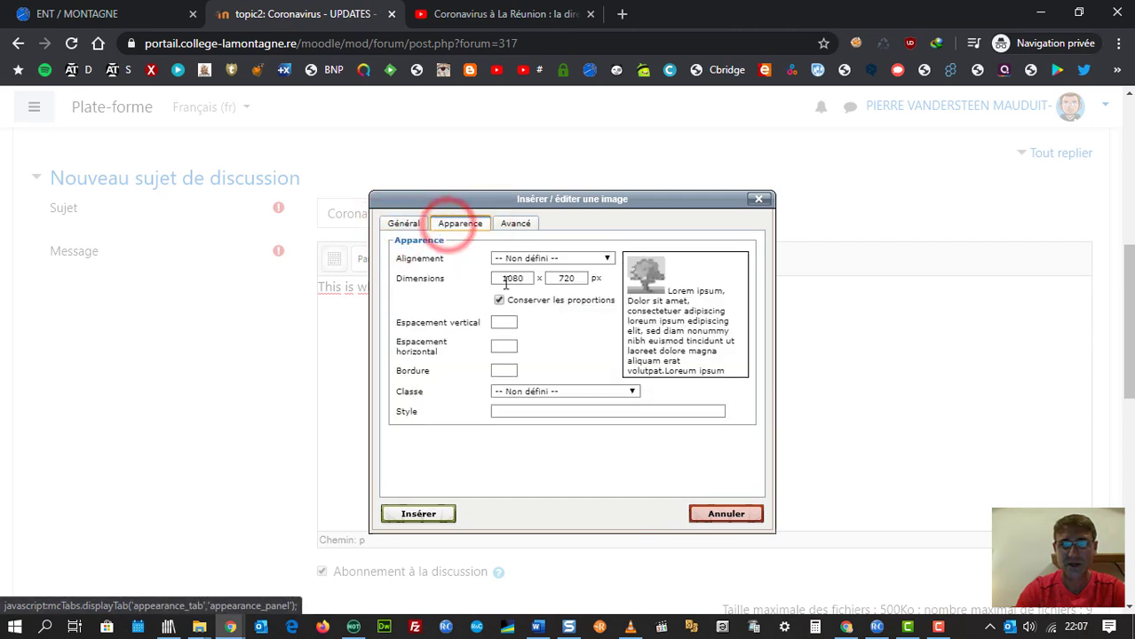
left_click_drag(524, 278, 475, 280)
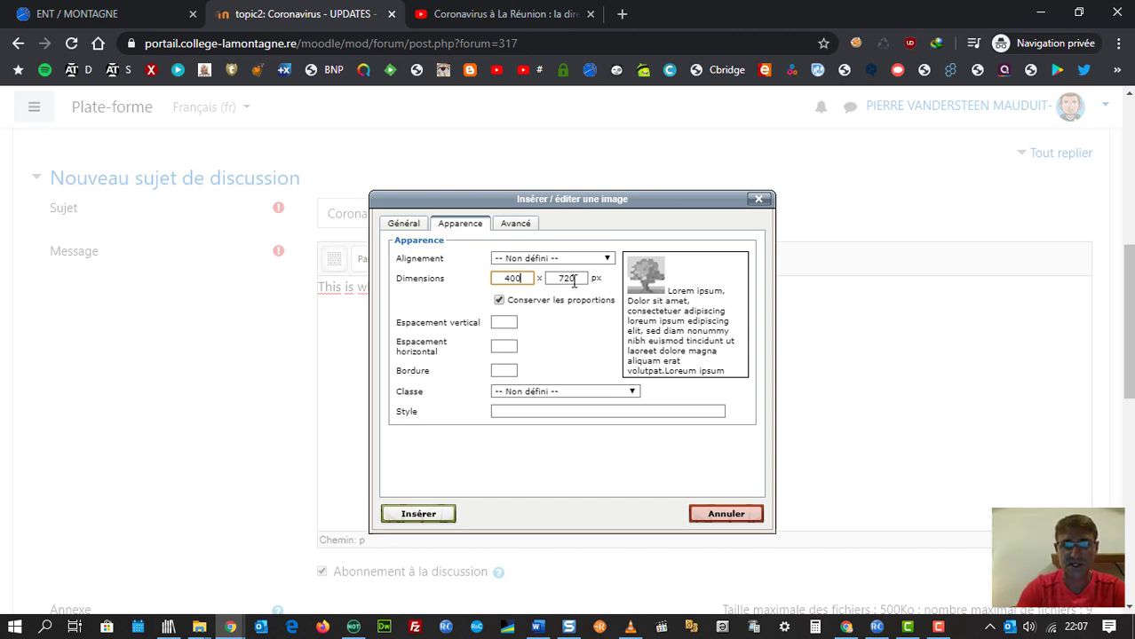
left_click(573, 293)
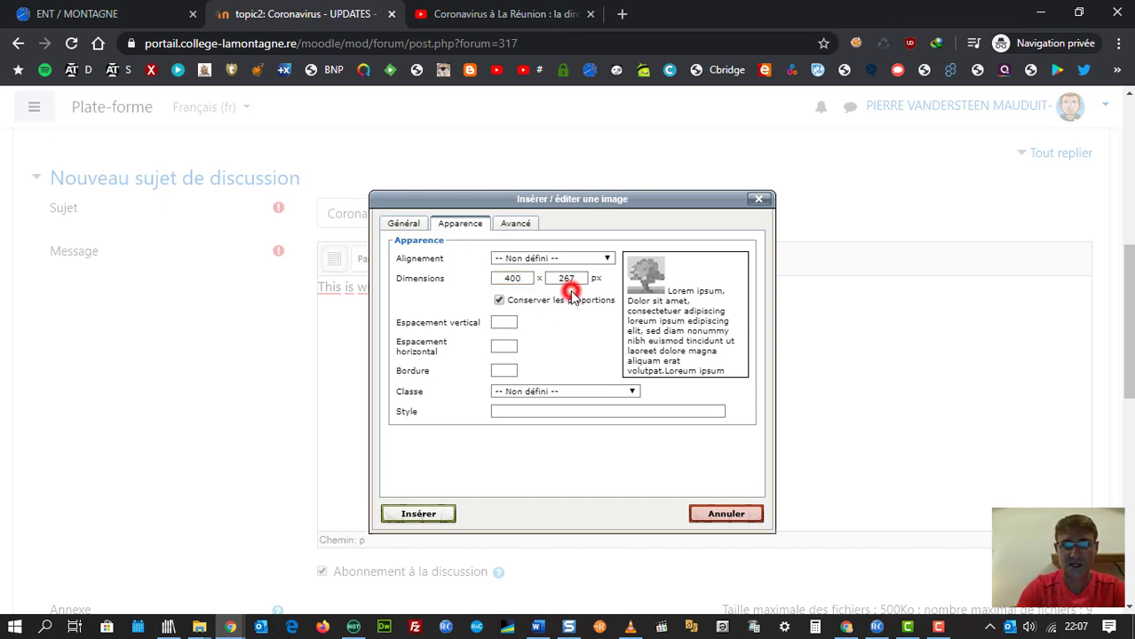
left_click(430, 515)
left_click(519, 388)
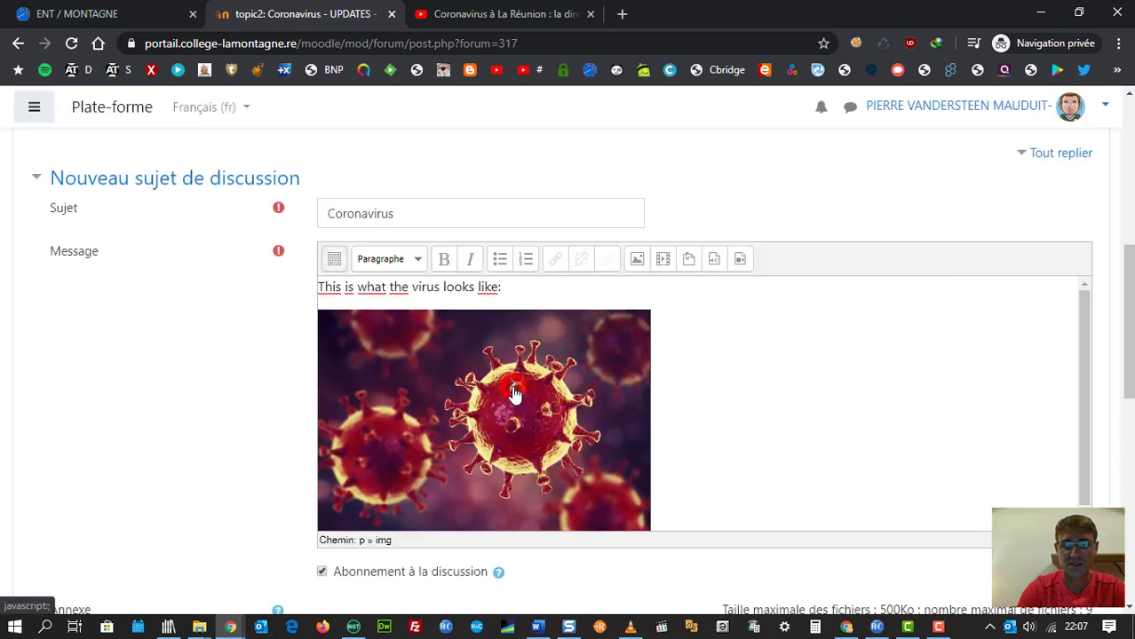
Upload the desktop video "CORONAVIRUS _ What Is Coronavirus" and insert it as media on a new line below the image.
scroll(653, 430, "down", 1)
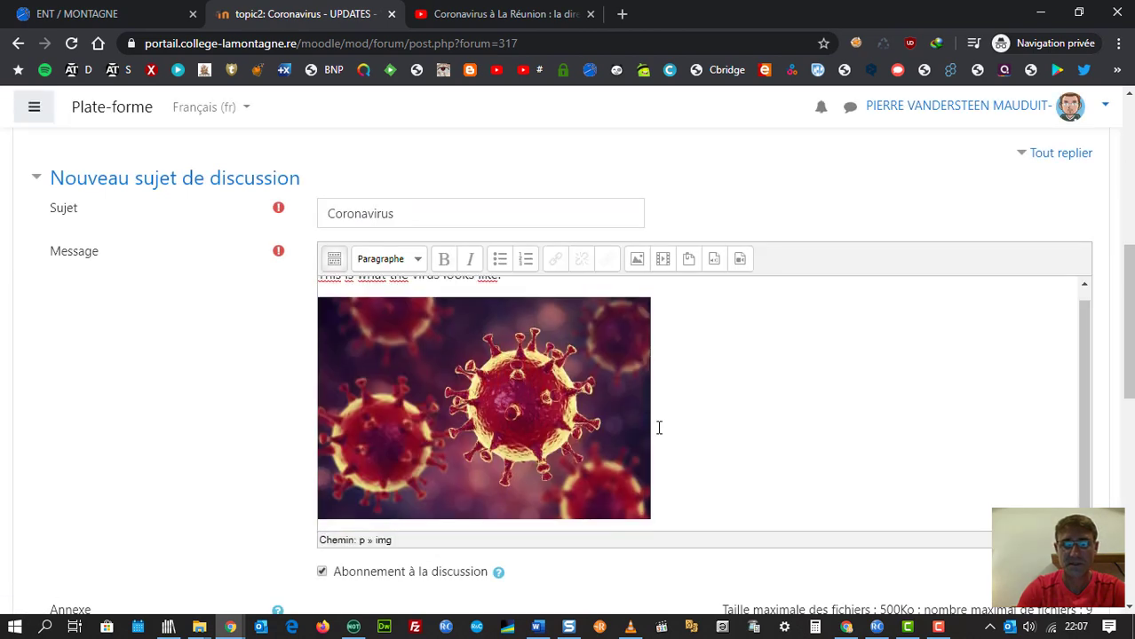
left_click(716, 447)
key("Return")
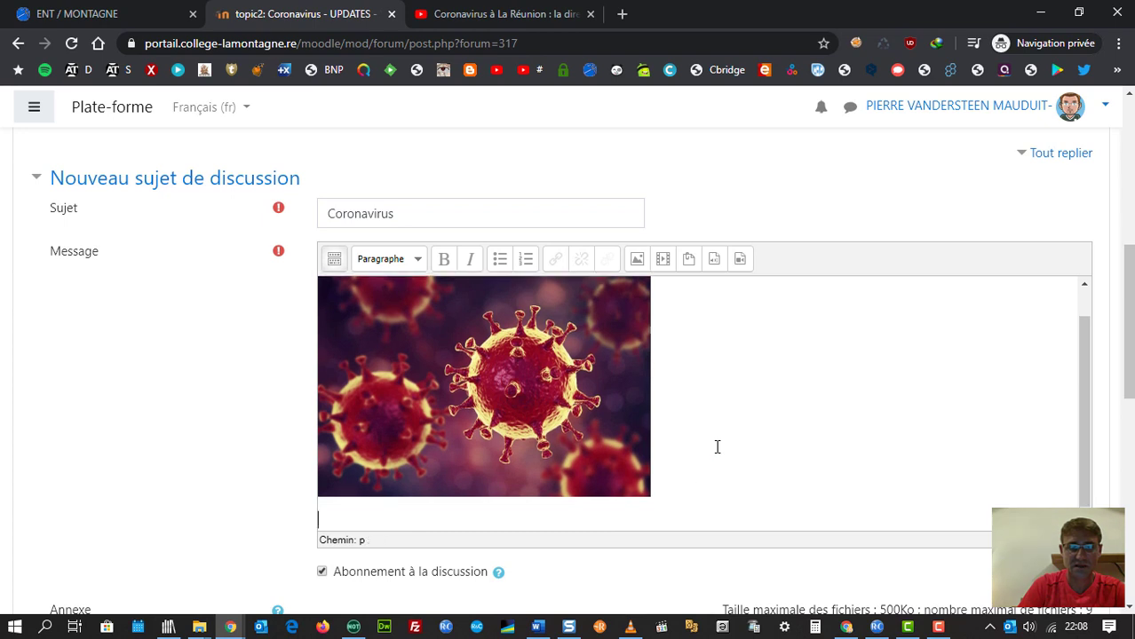
left_click(665, 263)
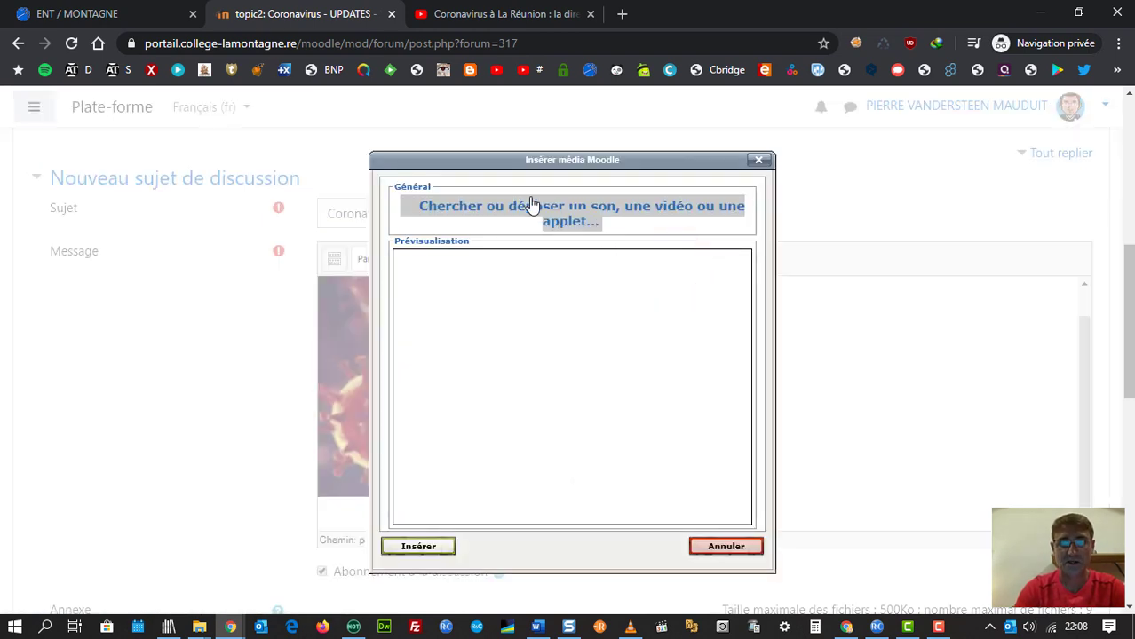
left_click(567, 220)
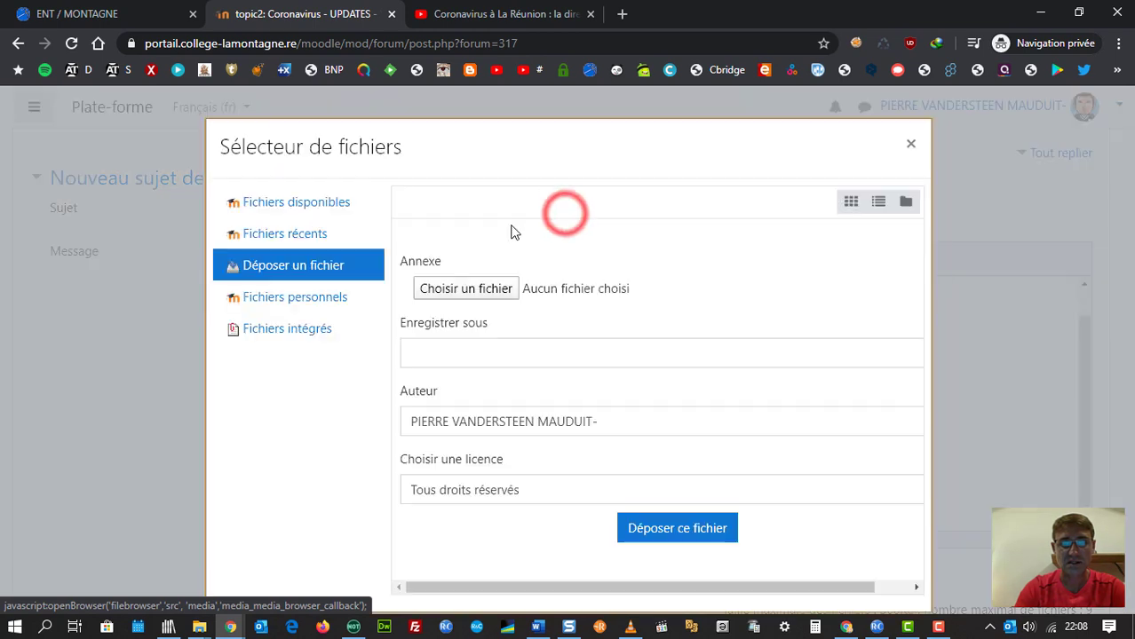
left_click(487, 293)
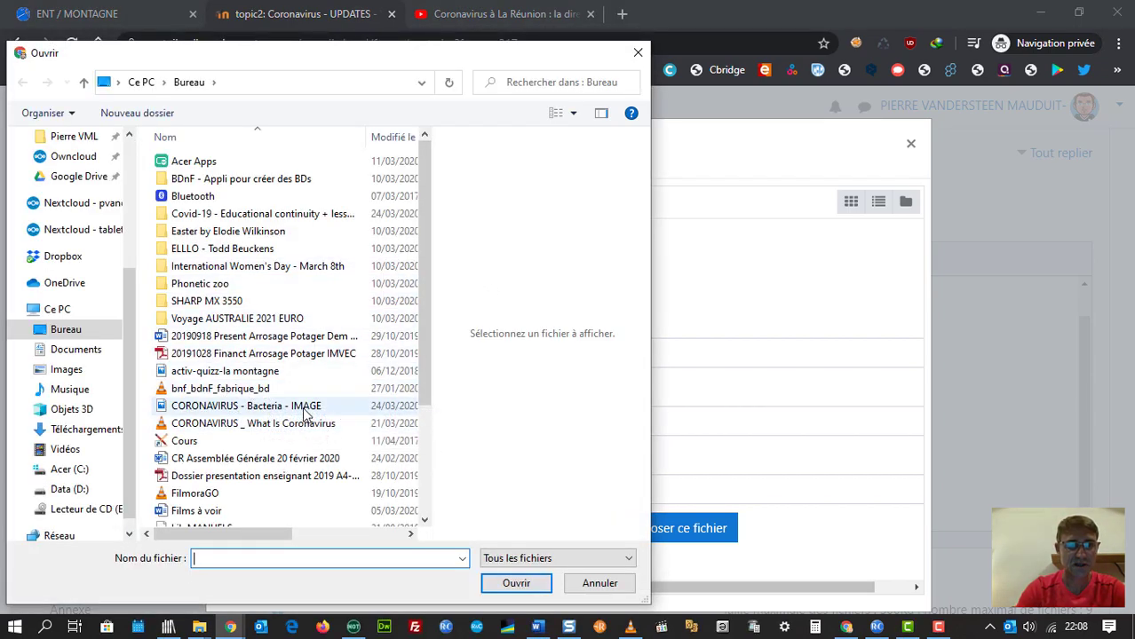
left_click(252, 422)
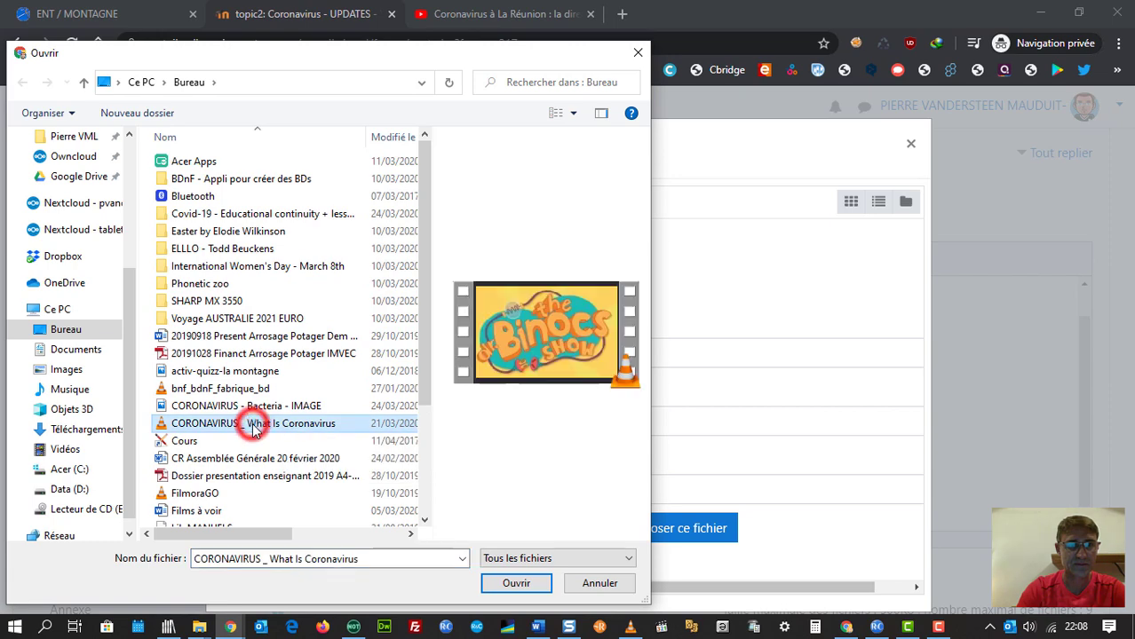
left_click(519, 586)
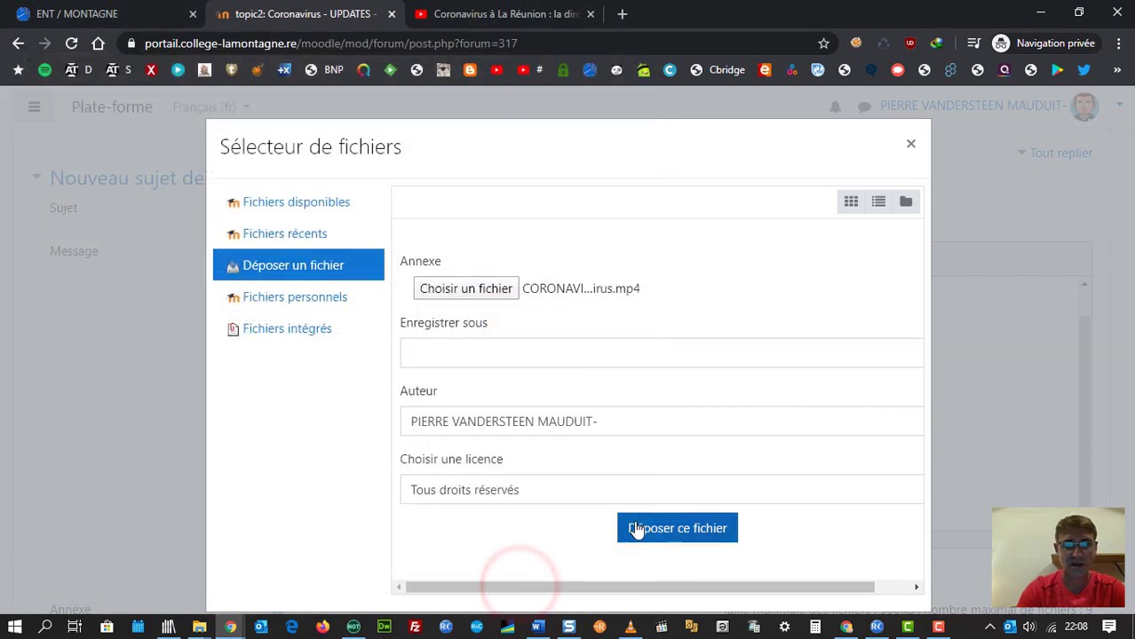
left_click(658, 531)
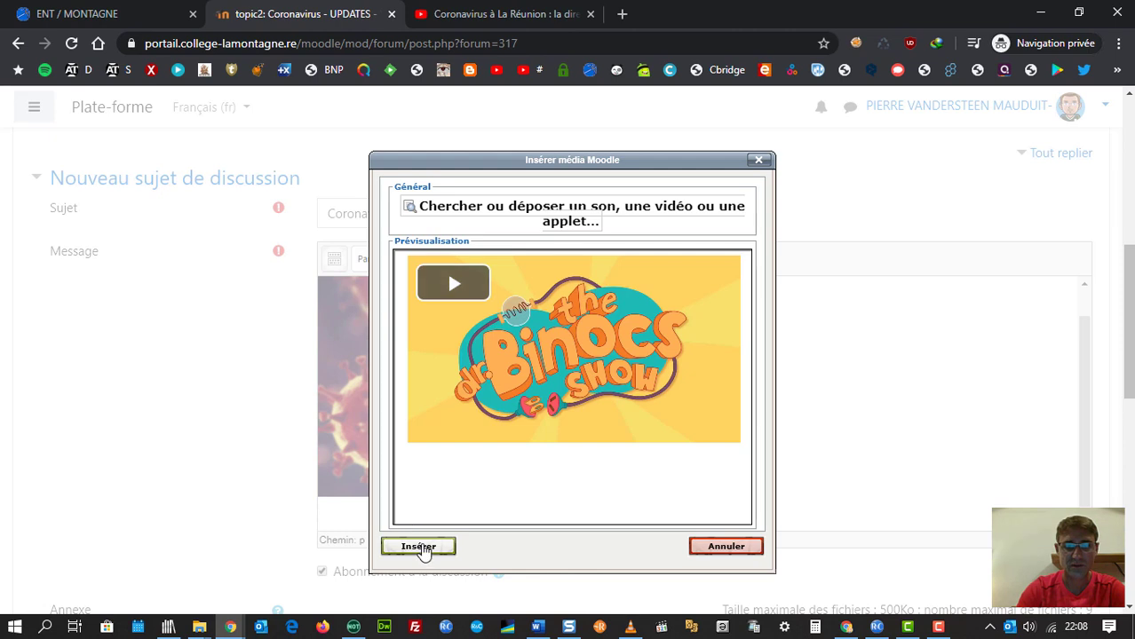
left_click(421, 547)
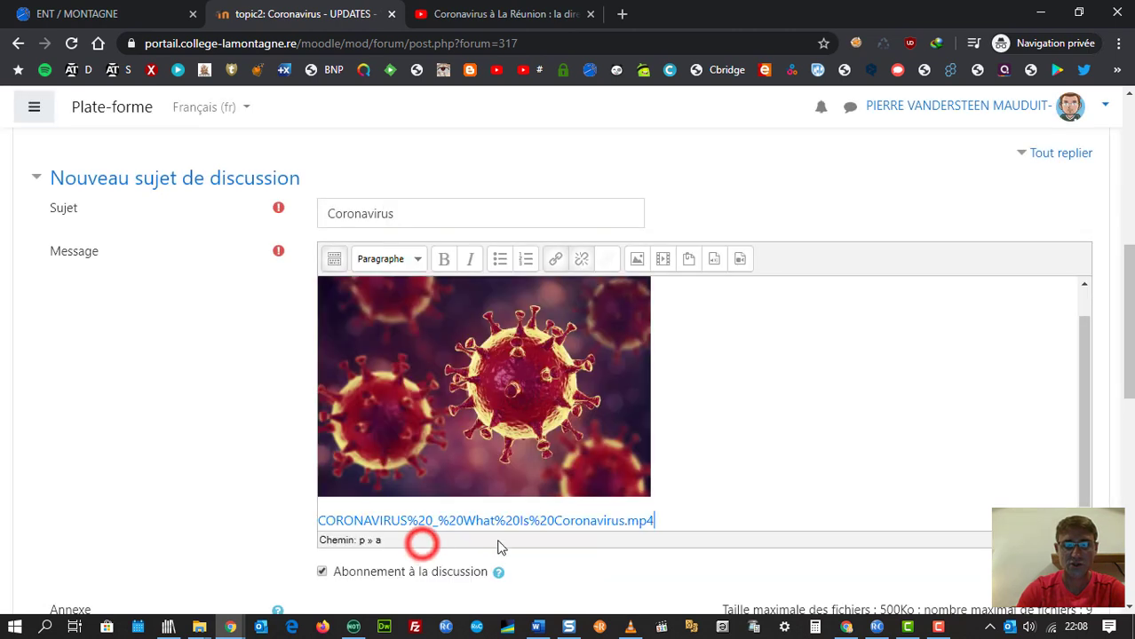
left_click(674, 506)
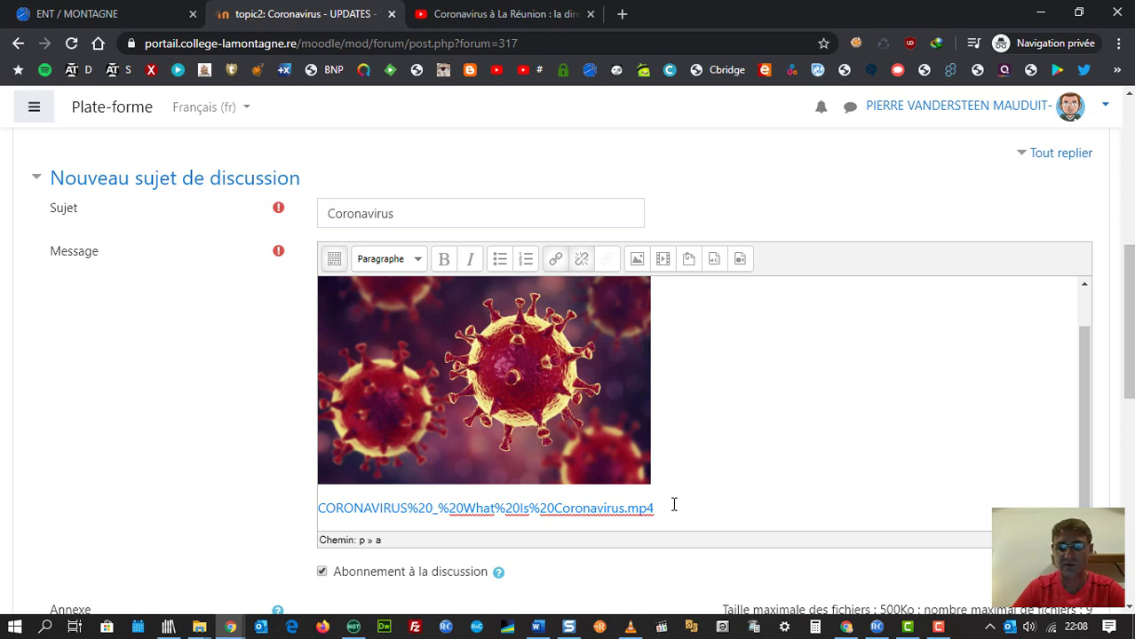
Start an empty line below the video link in the message.
key("Return")
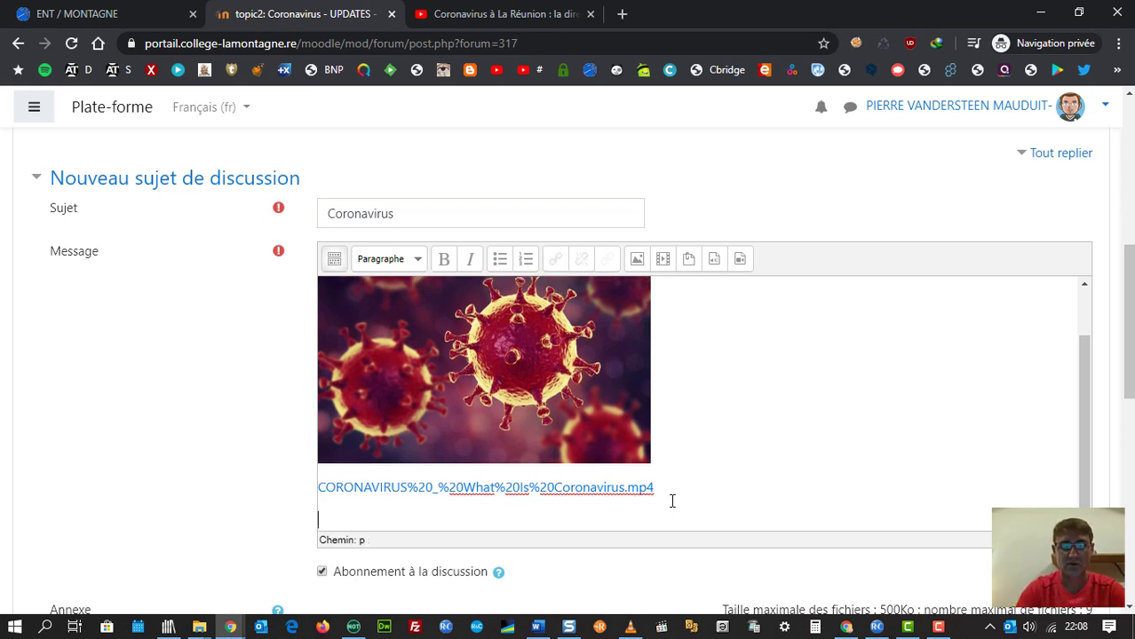
scroll(672, 501, "up", 2)
scroll(690, 479, "down", 1)
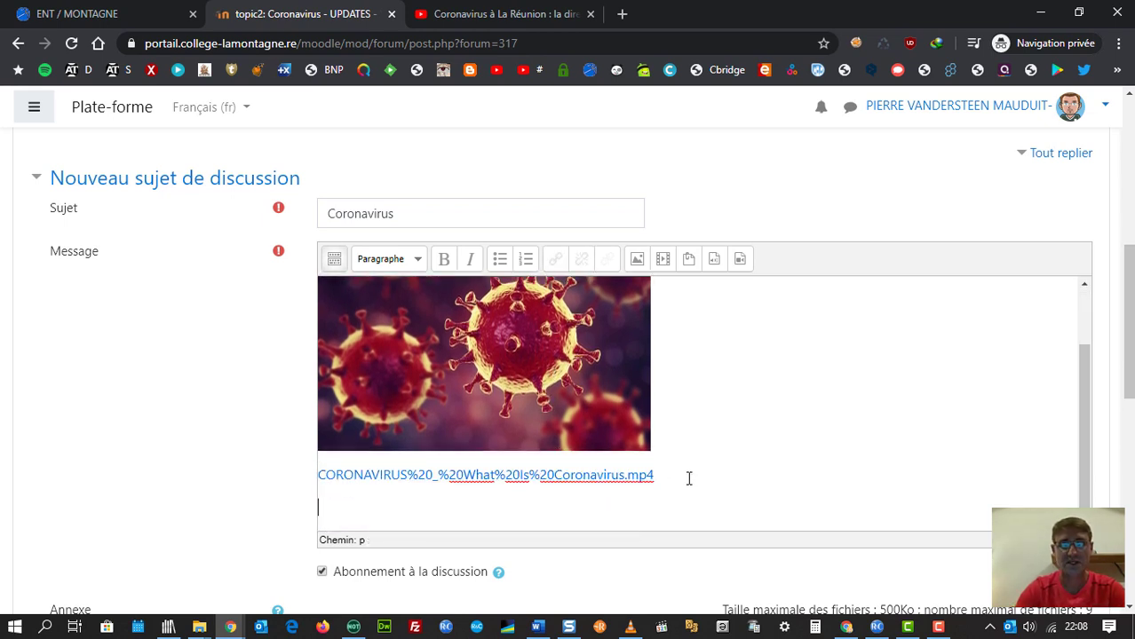
left_click(386, 510)
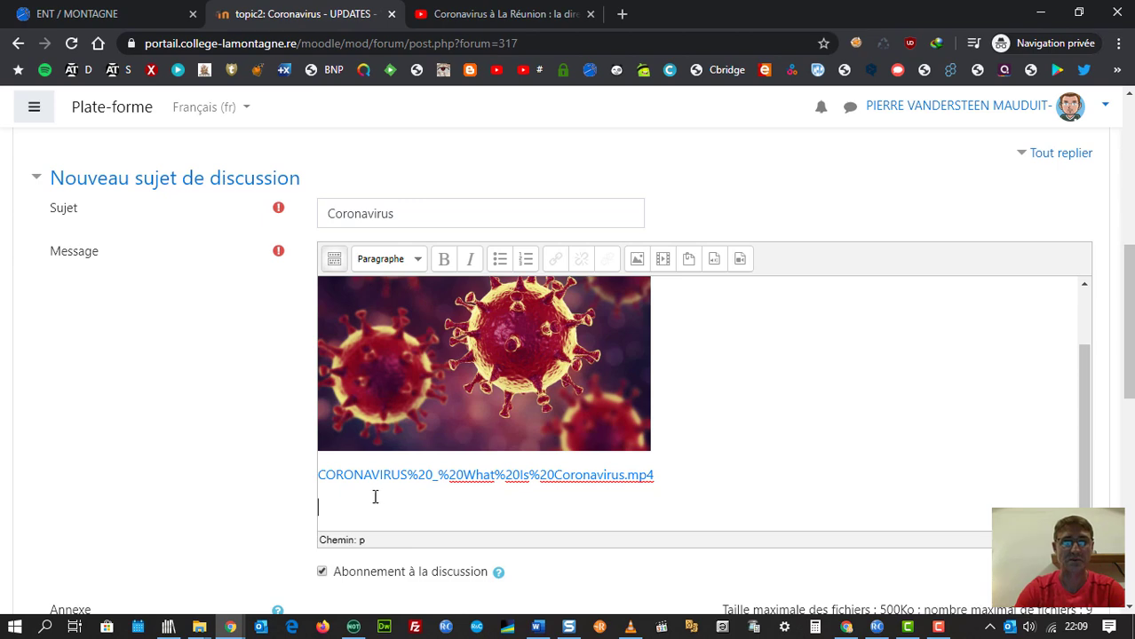
Switch to the YouTube video "Coronavirus à La Réunion : la directrice de l'ARS fait le point" and copy its share link.
left_click(465, 13)
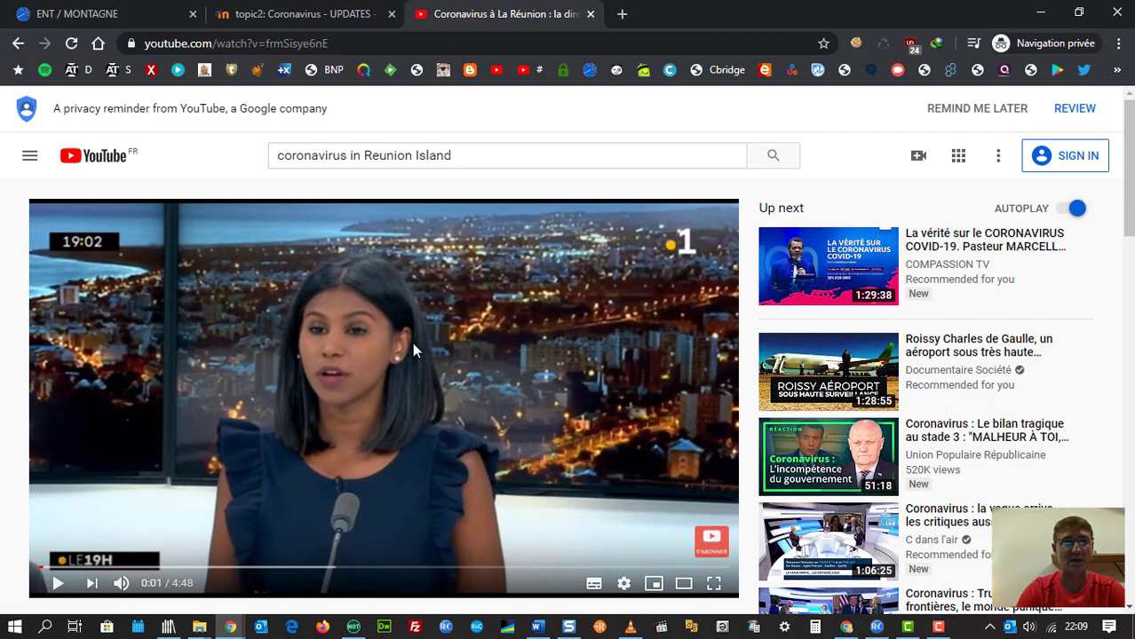
scroll(413, 344, "down", 1)
scroll(540, 486, "down", 2)
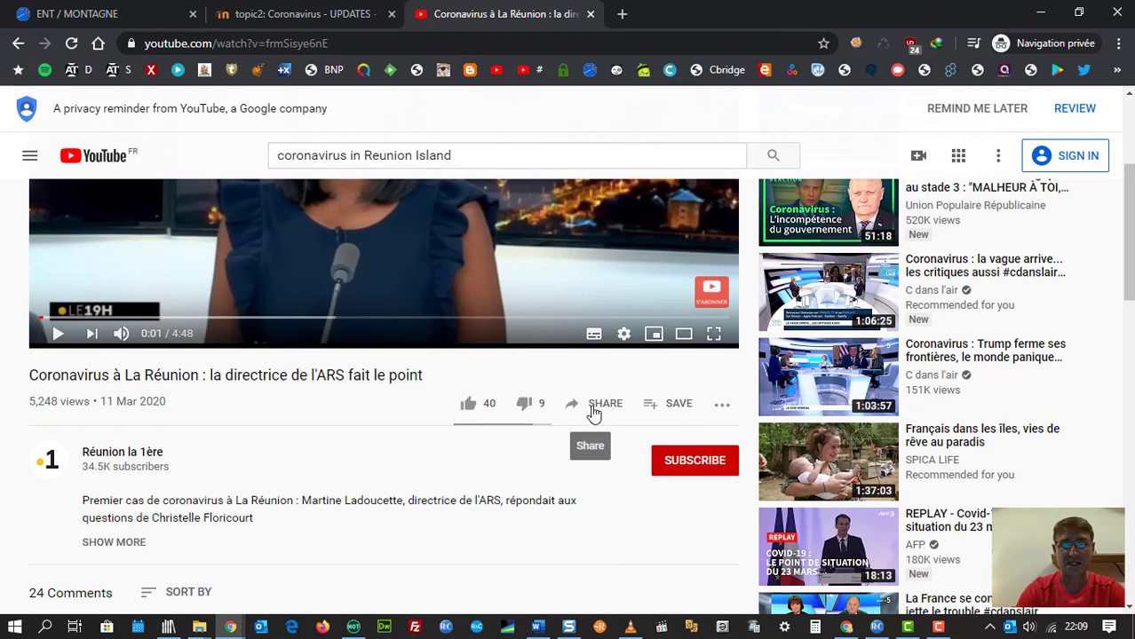
left_click(593, 404)
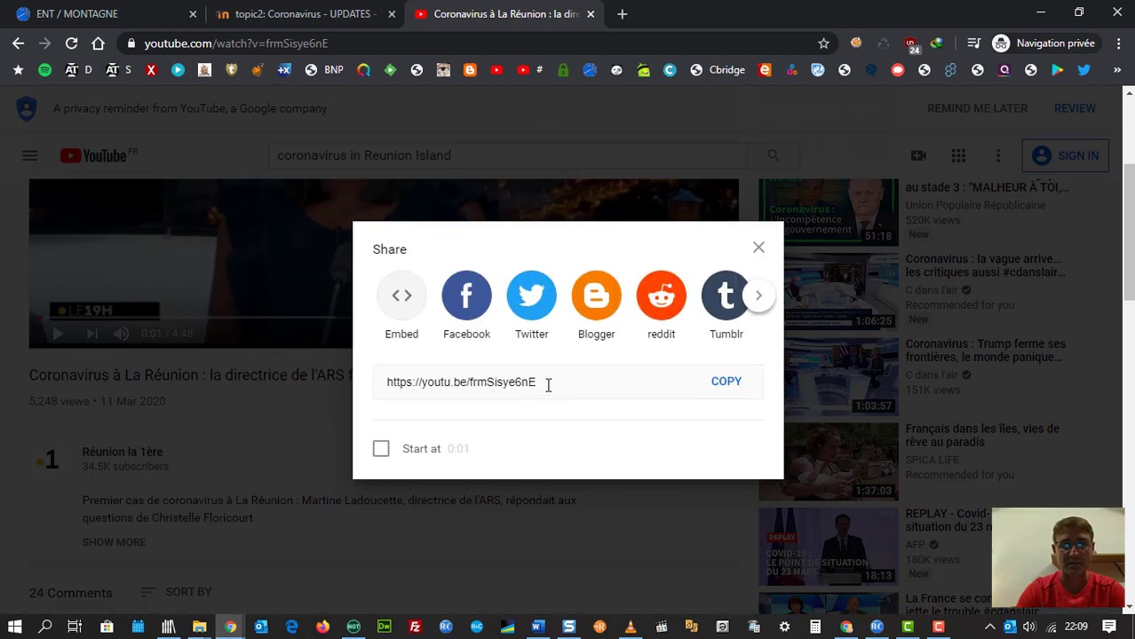
left_click_drag(548, 384, 376, 395)
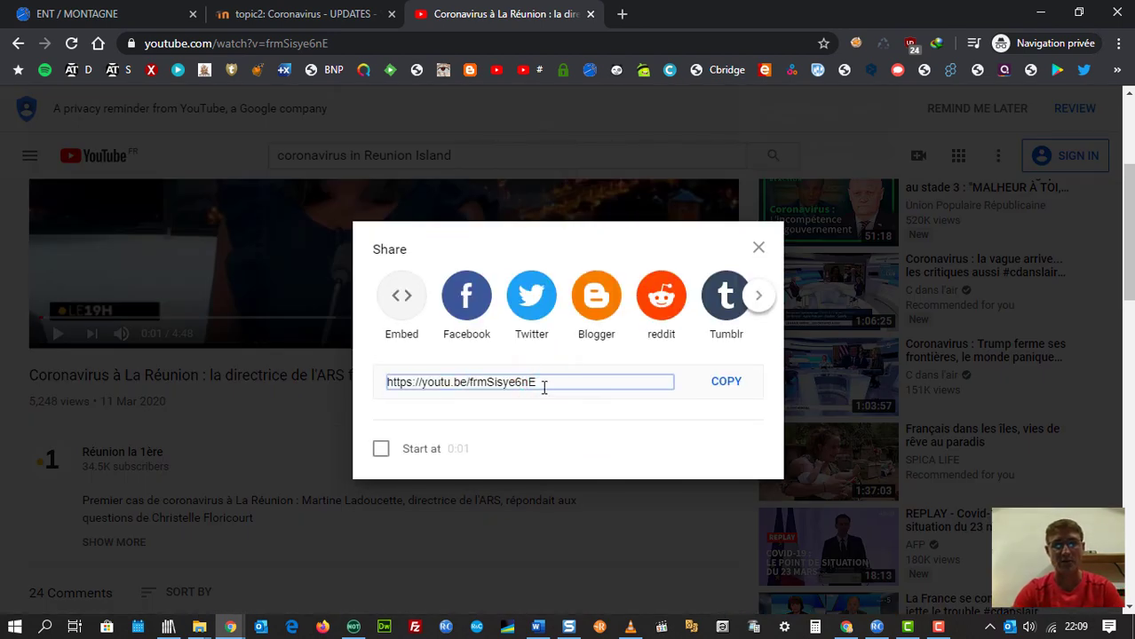
left_click_drag(553, 387, 372, 389)
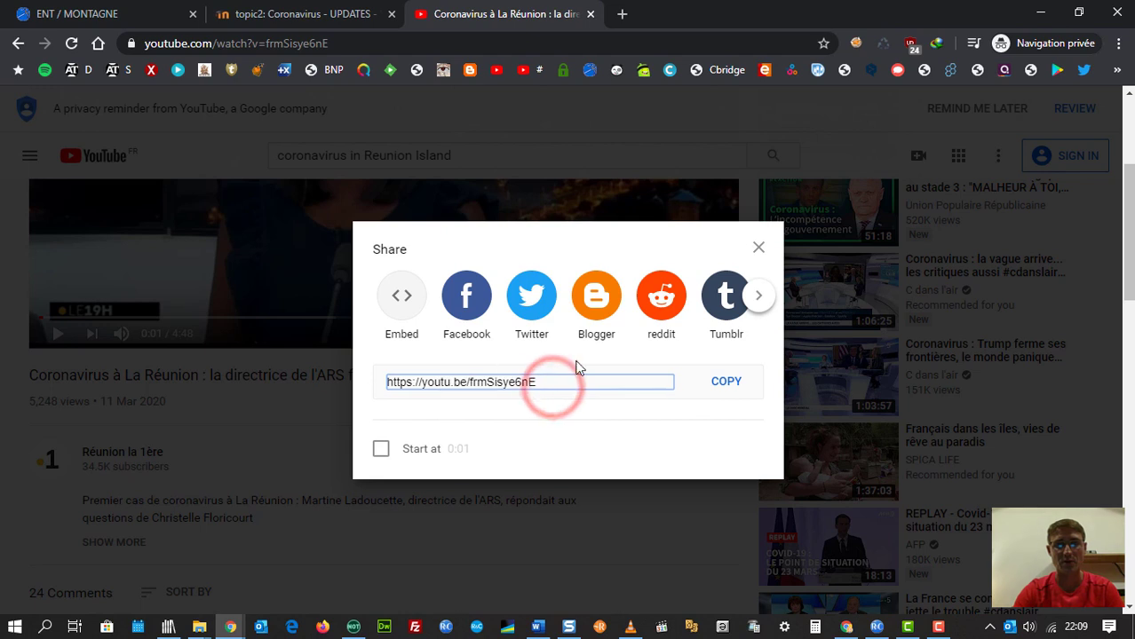
left_click(731, 386)
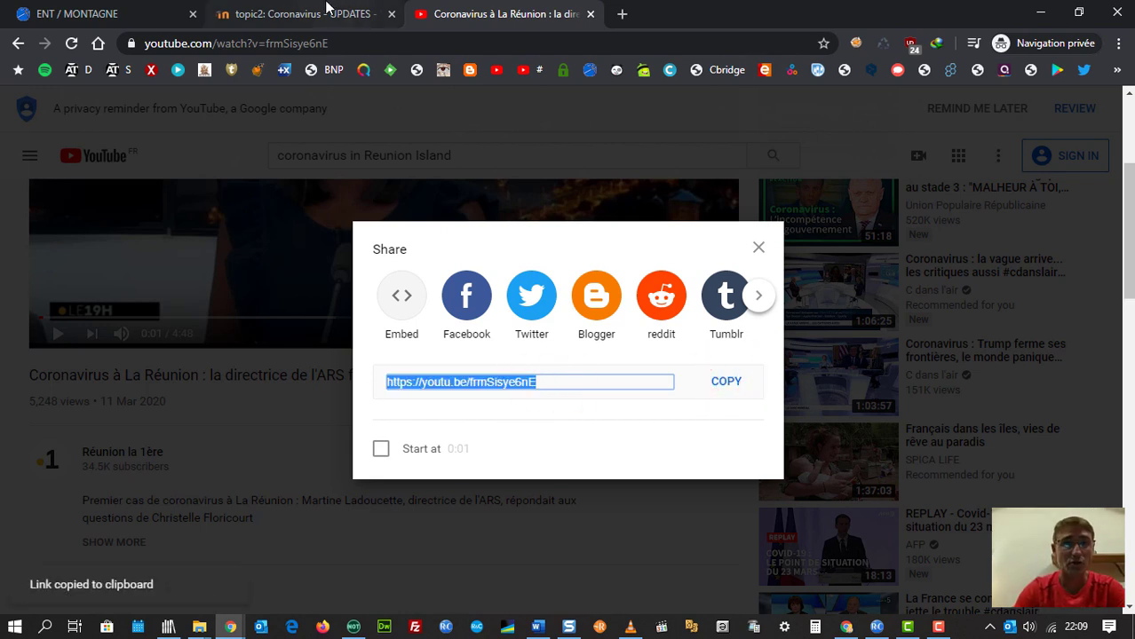
left_click(320, 13)
left_click(391, 504)
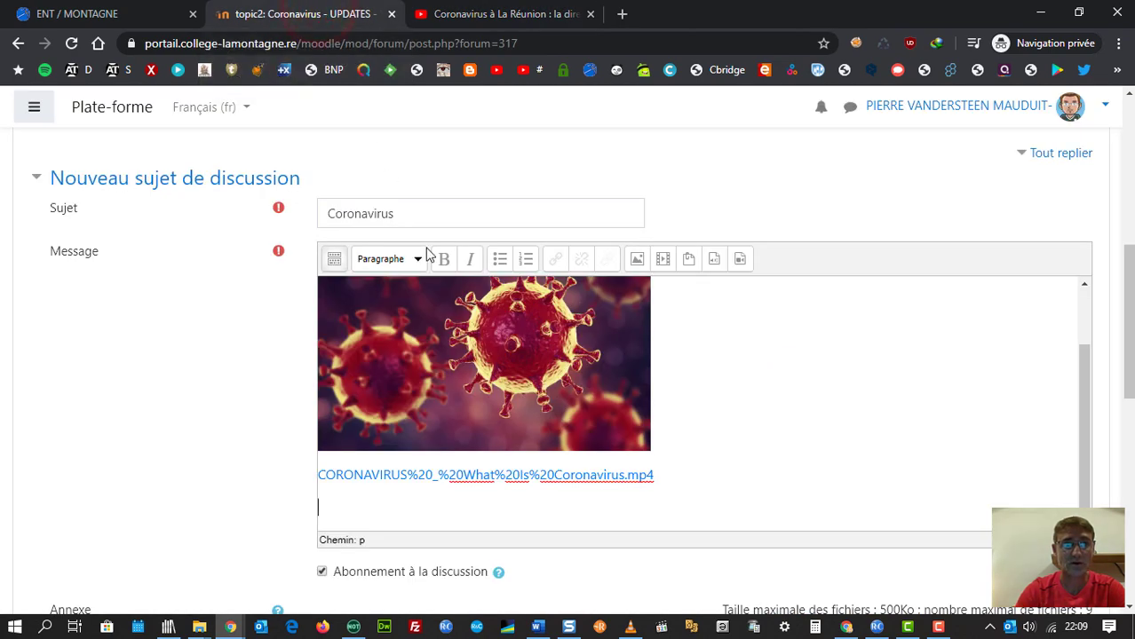
scroll(391, 498, "down", 2)
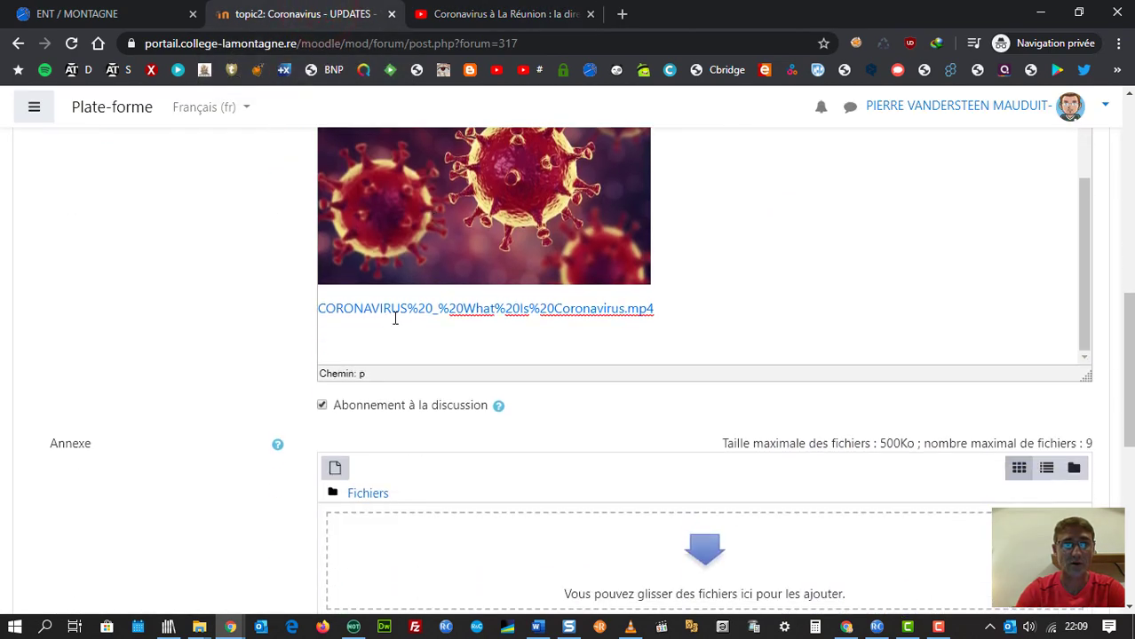
right_click(347, 342)
left_click(404, 382)
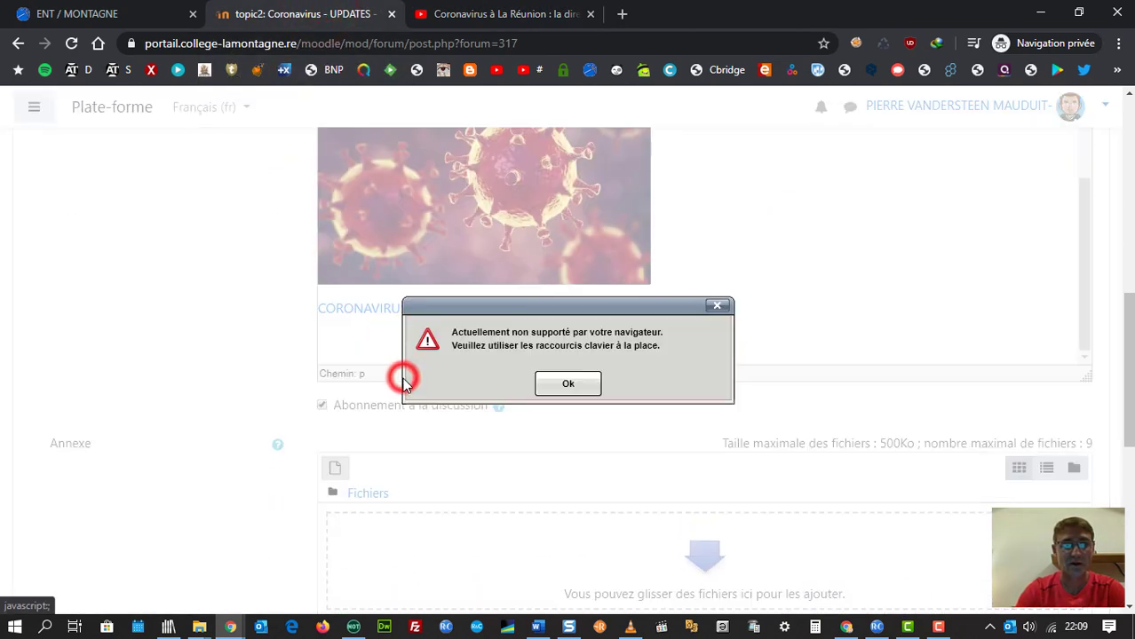
left_click(567, 387)
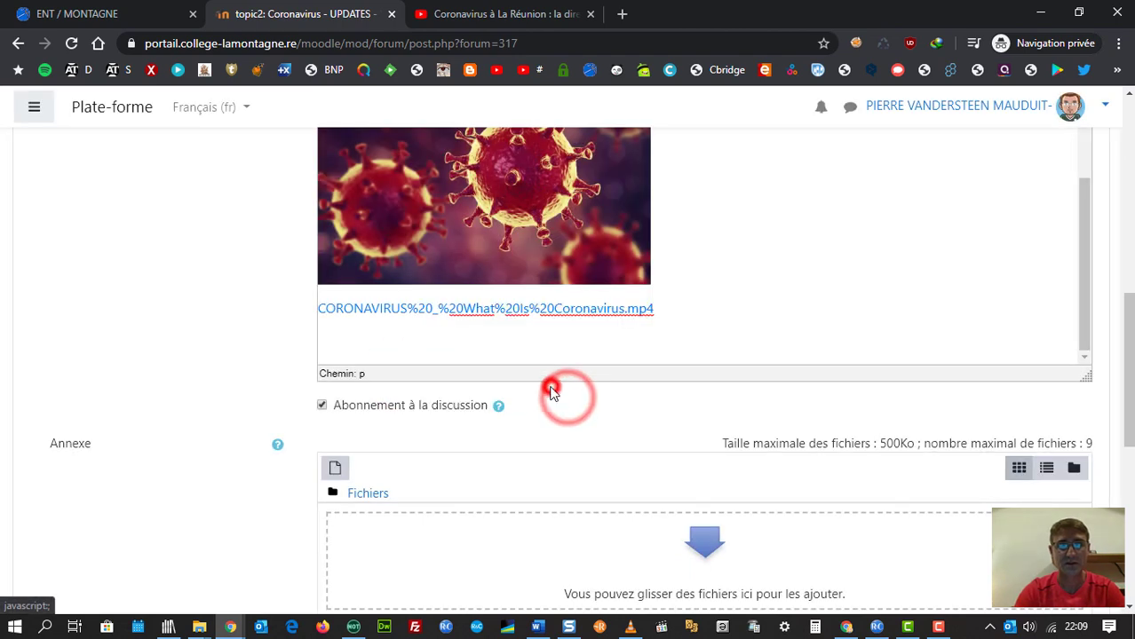
left_click(357, 337)
key("ctrl+v")
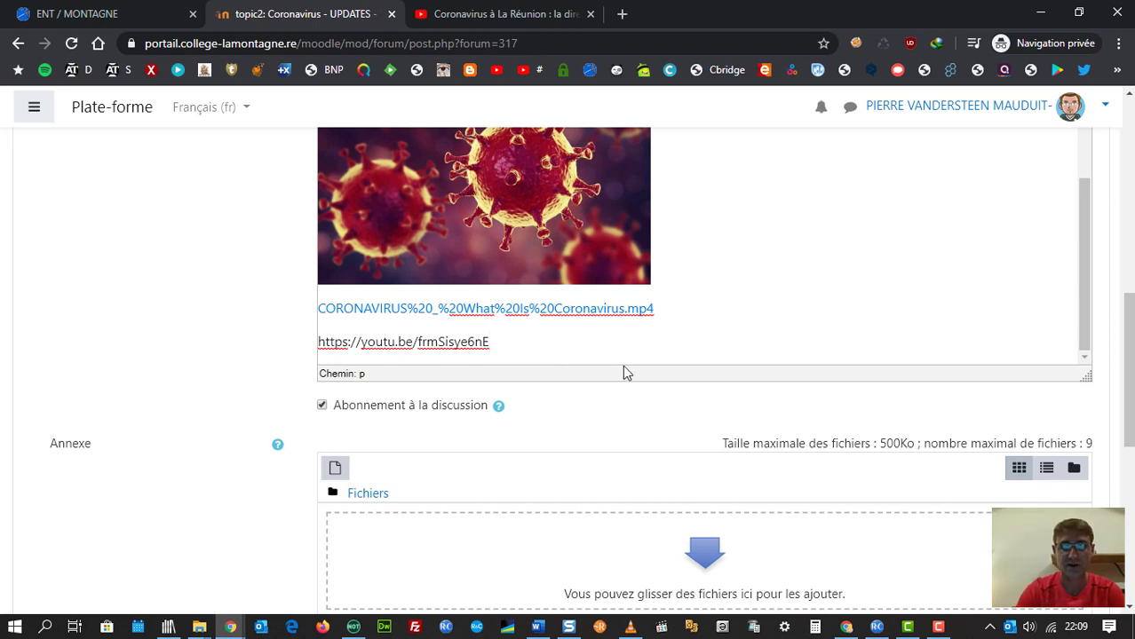
scroll(214, 335, "up", 1)
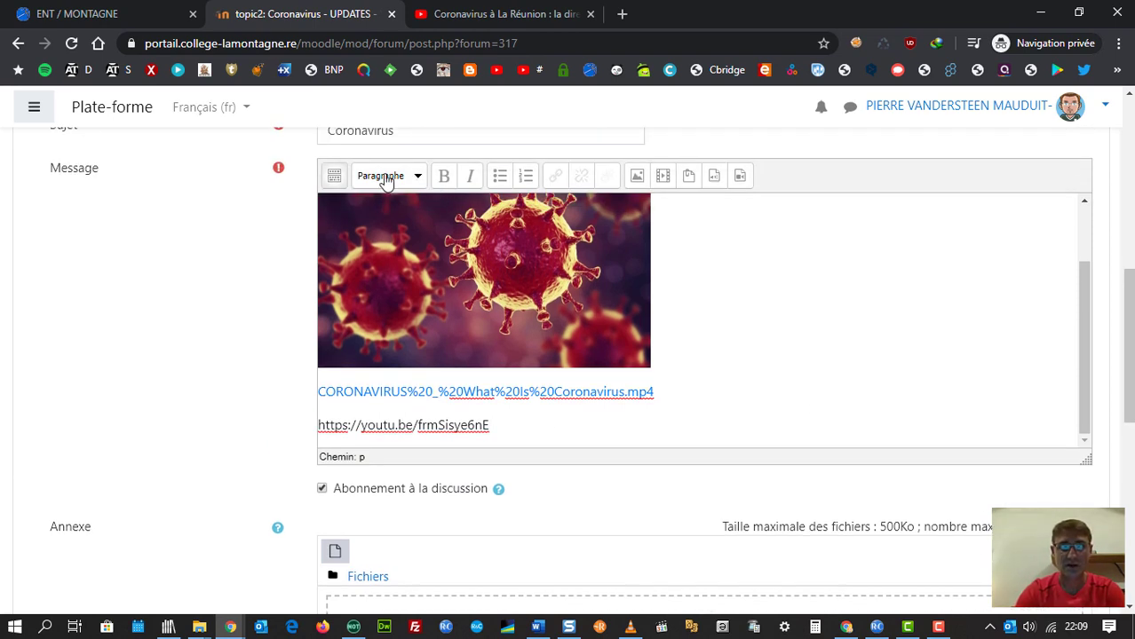
left_click(334, 177)
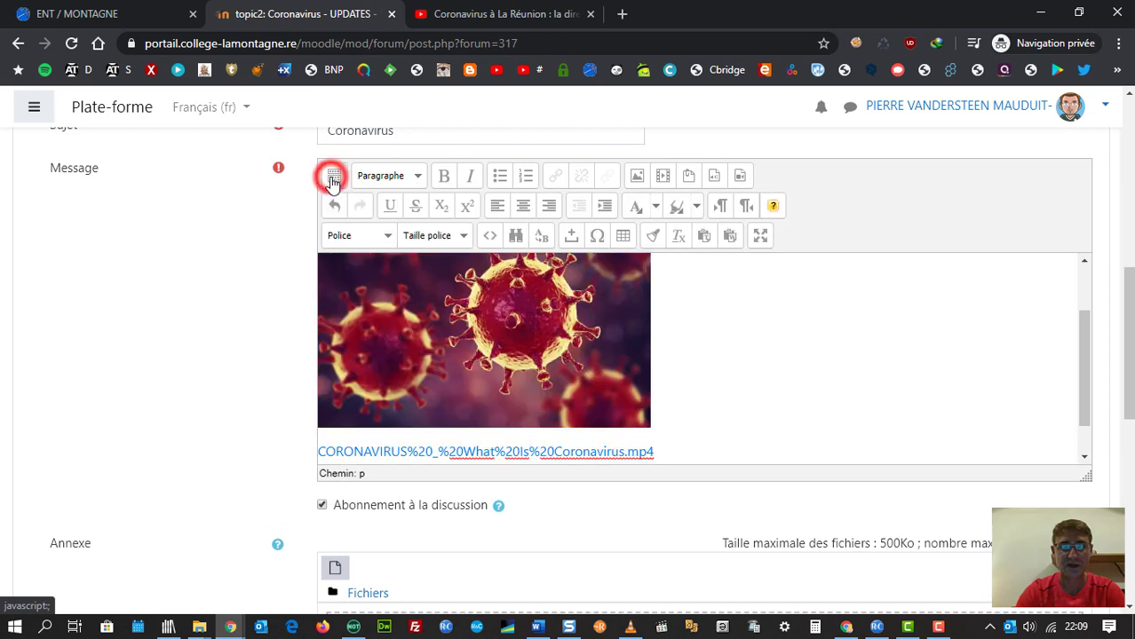
key("ctrl+v")
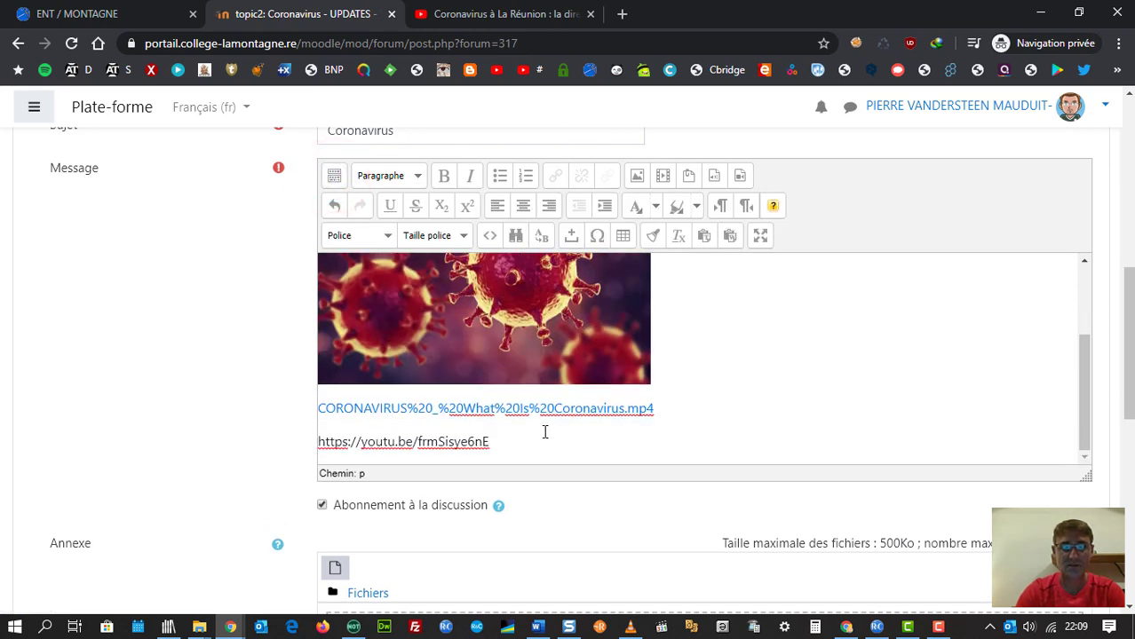
left_click_drag(505, 442, 321, 435)
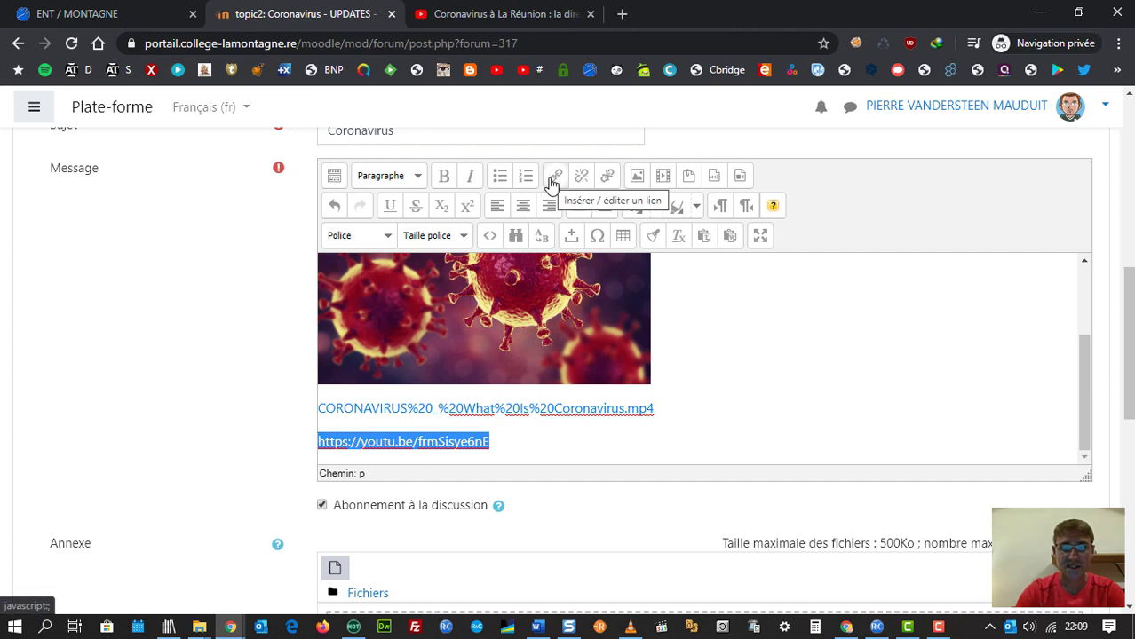
left_click(508, 451)
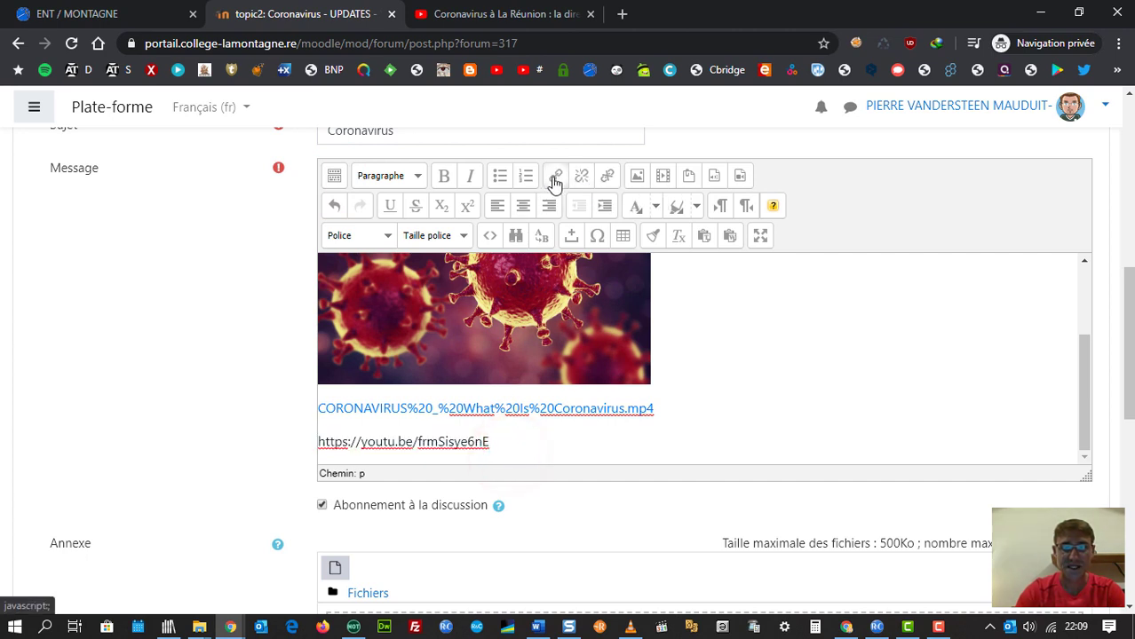
left_click_drag(498, 443, 317, 442)
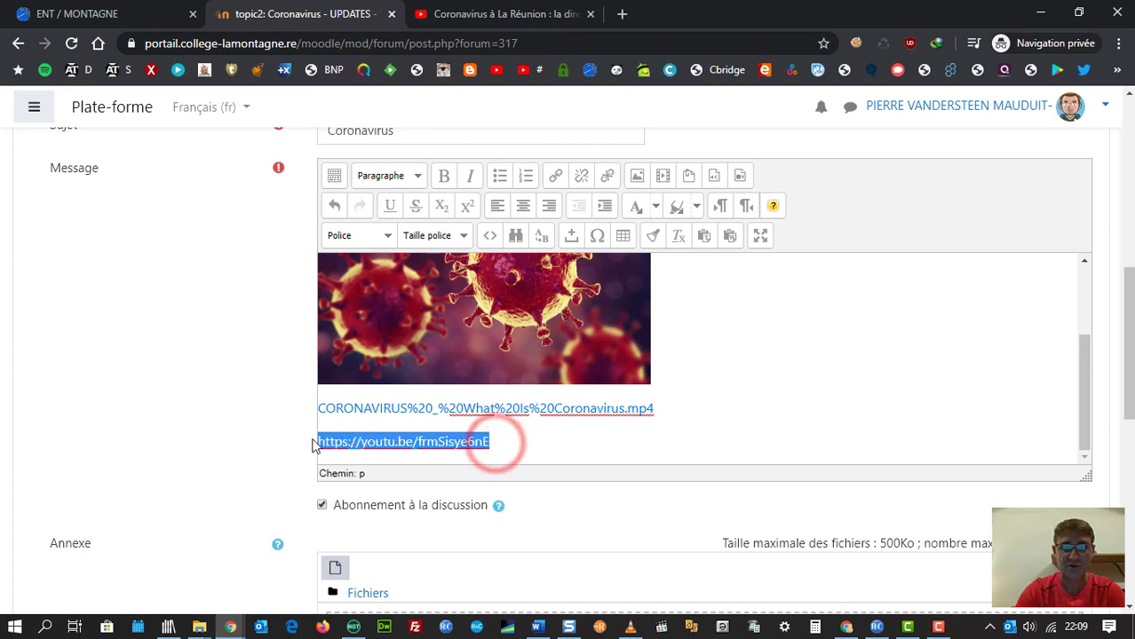
left_click(553, 181)
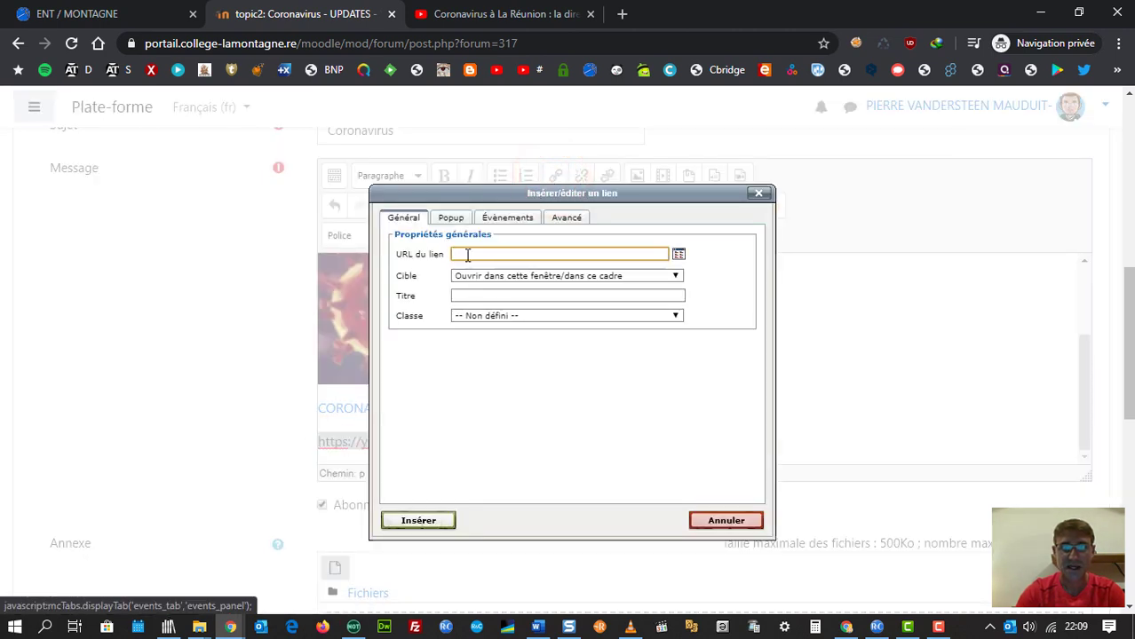
key("ctrl+v")
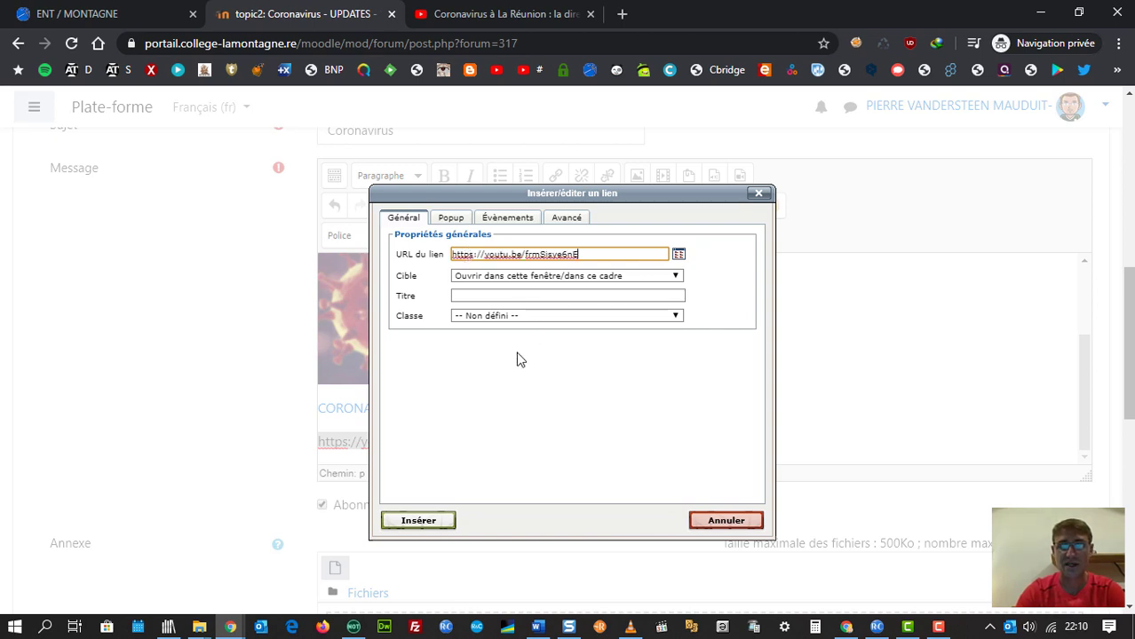
left_click(429, 524)
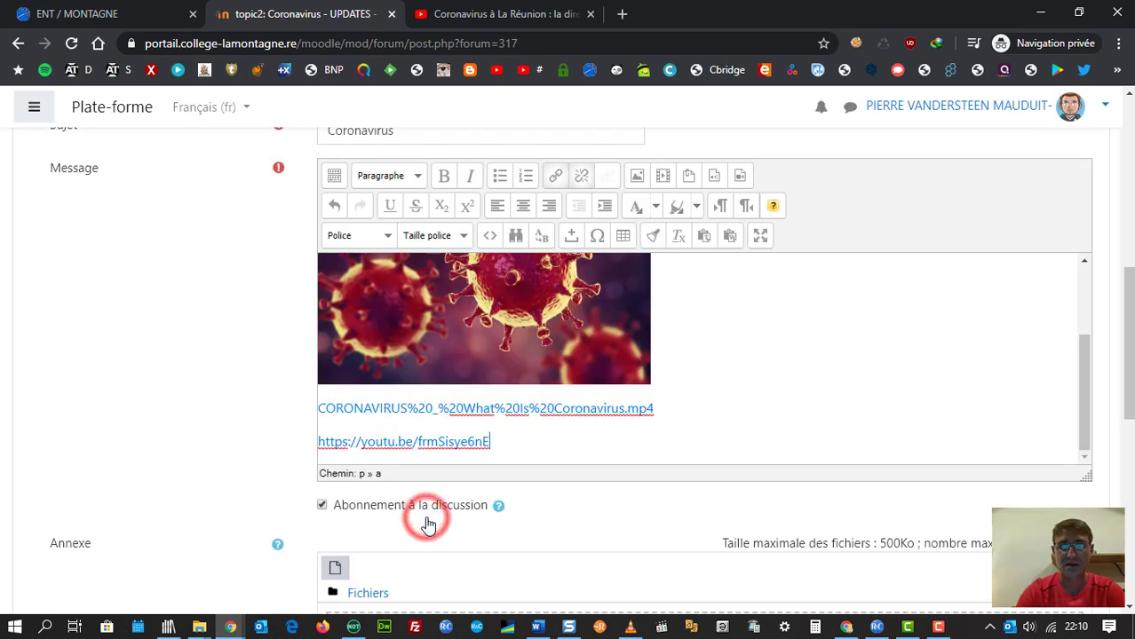
Submit the new Coronavirus discussion to the forum without attachments or tags.
left_click(663, 407)
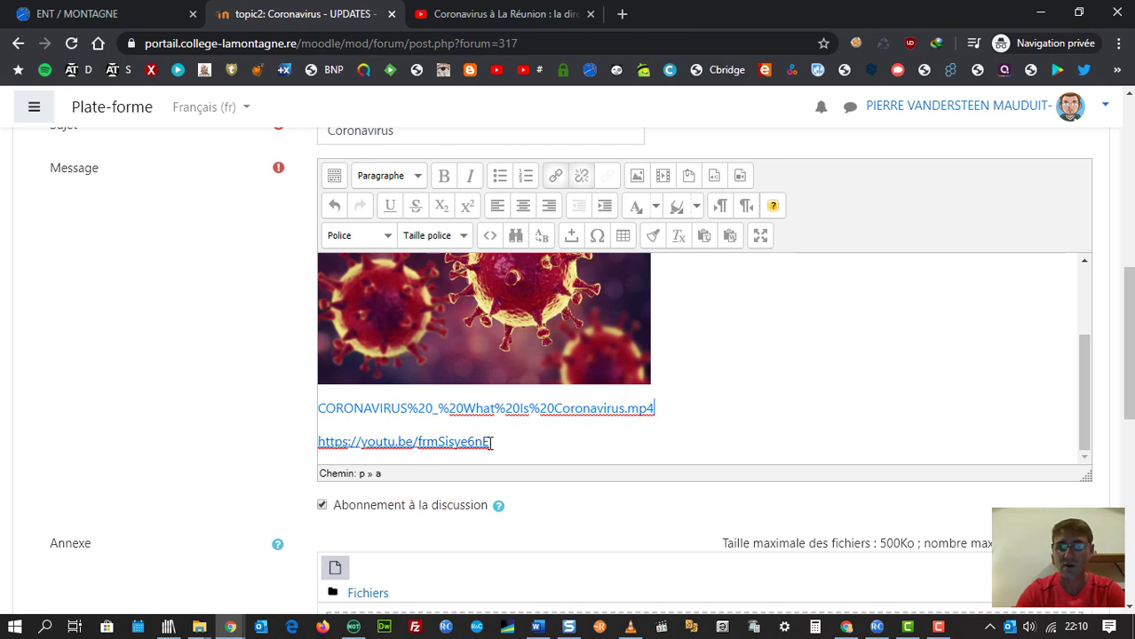
scroll(267, 410, "down", 4)
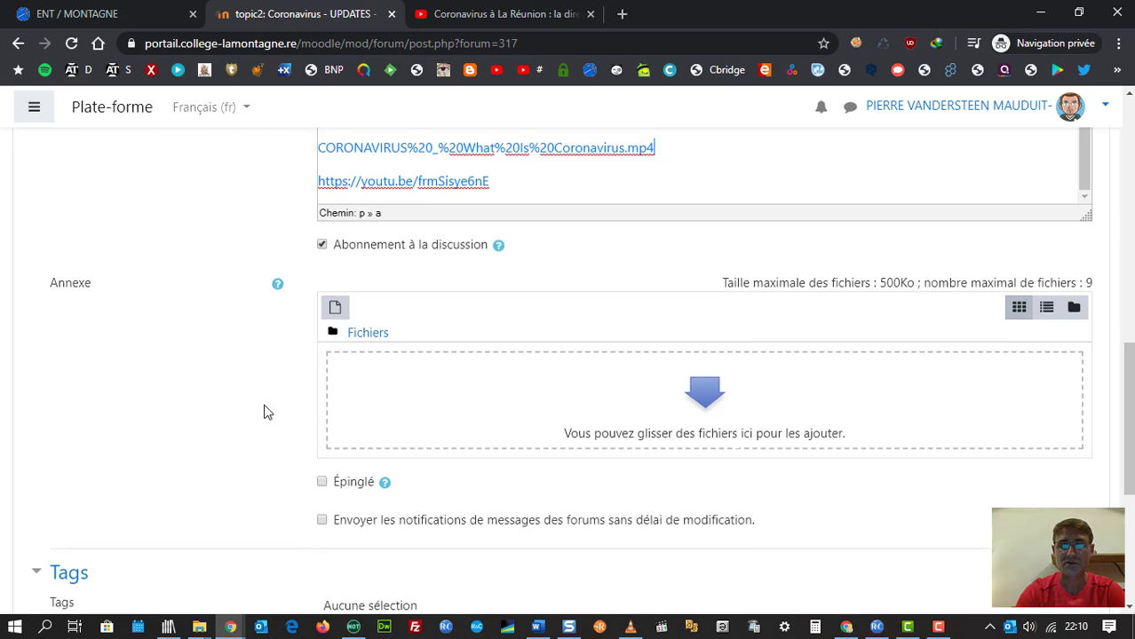
scroll(267, 411, "down", 3)
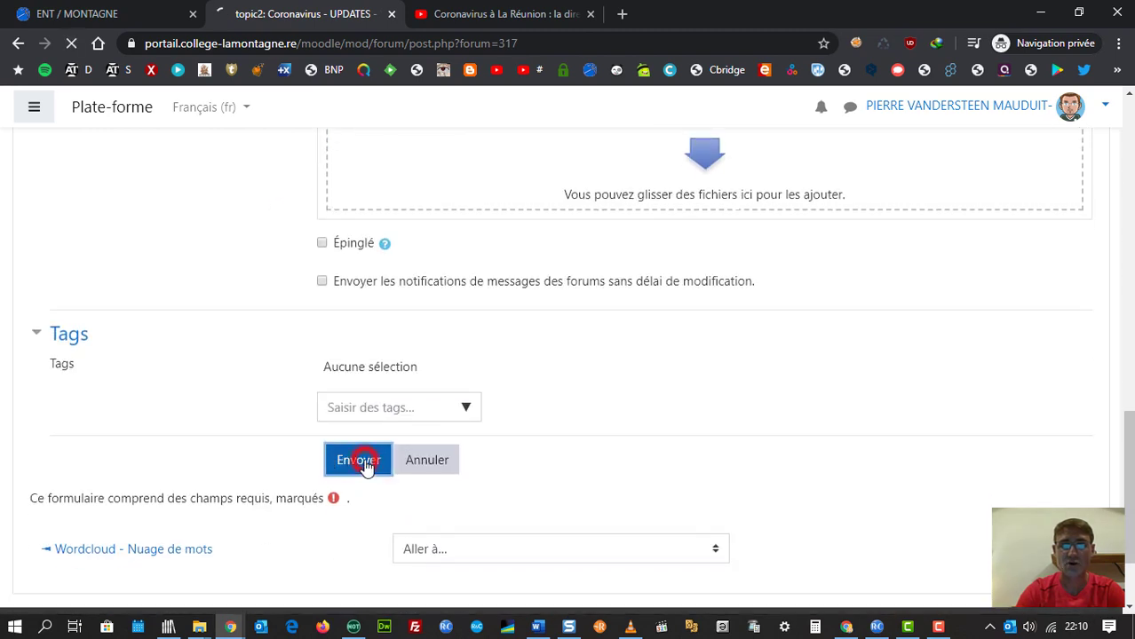
left_click(367, 462)
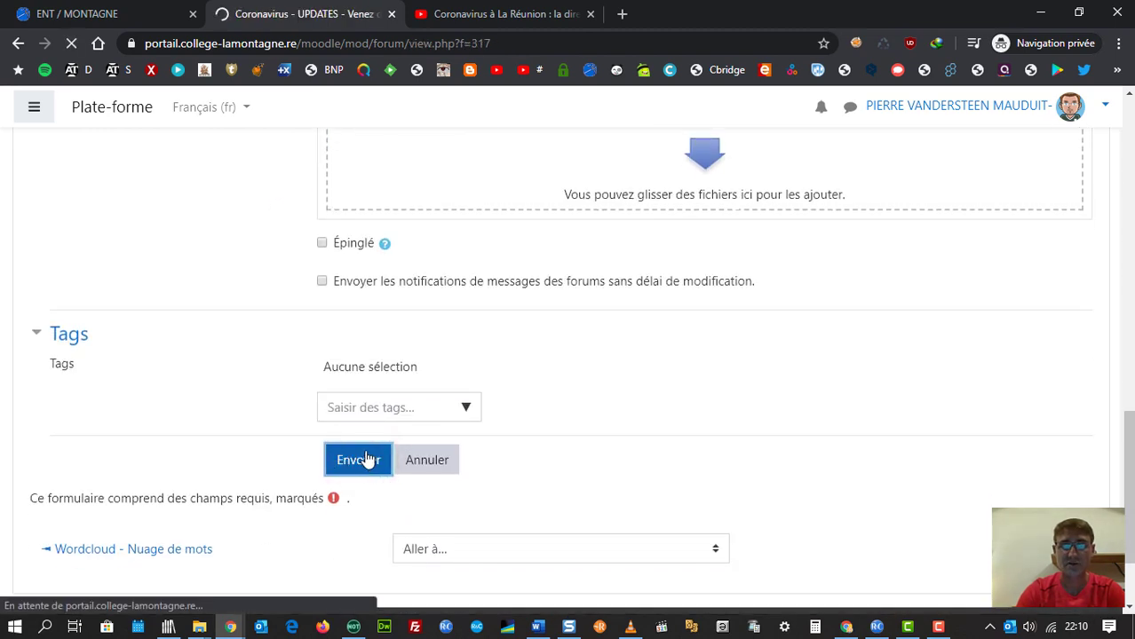
Check the published Coronavirus post and test its uploaded video by playing it briefly and pausing it.
scroll(369, 459, "down", 4)
scroll(368, 459, "down", 8)
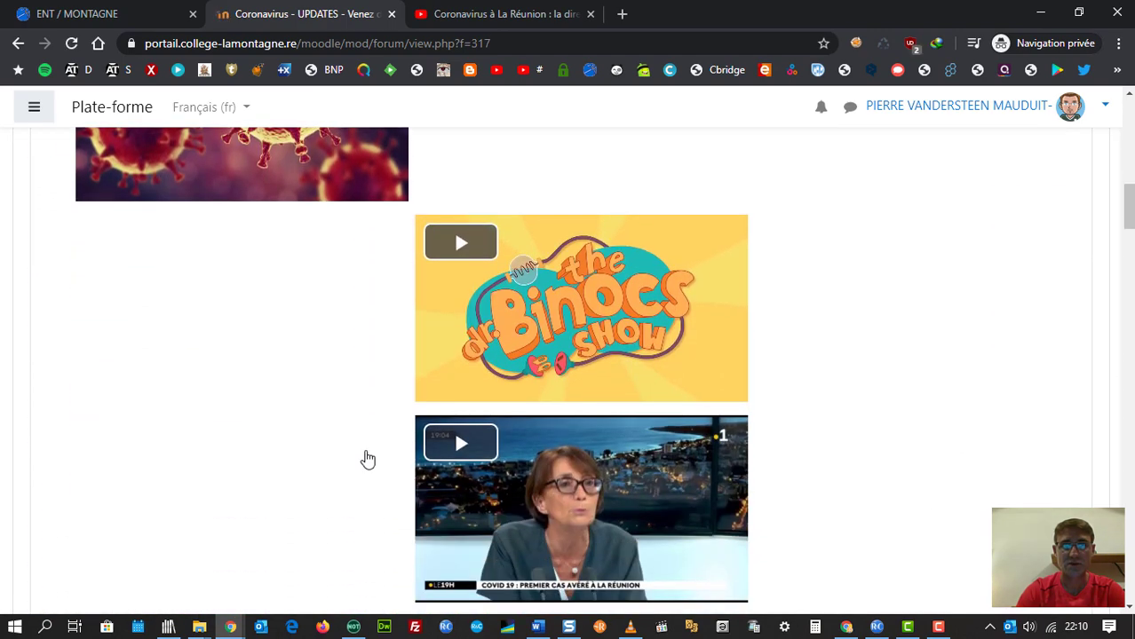
scroll(362, 458, "up", 2)
scroll(362, 321, "down", 2)
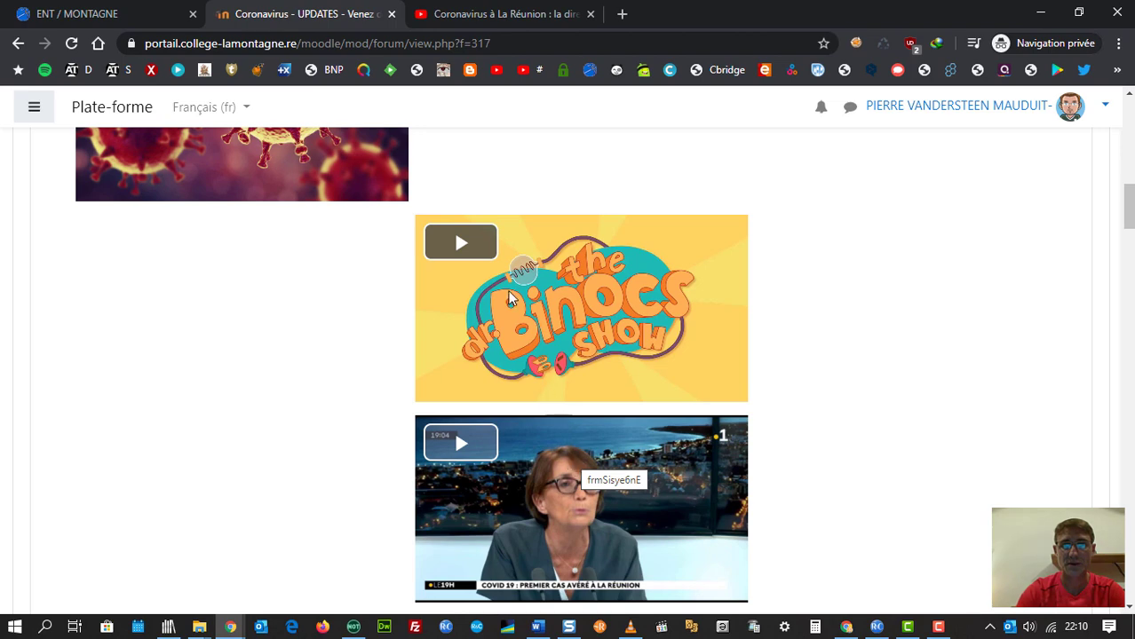
left_click(461, 243)
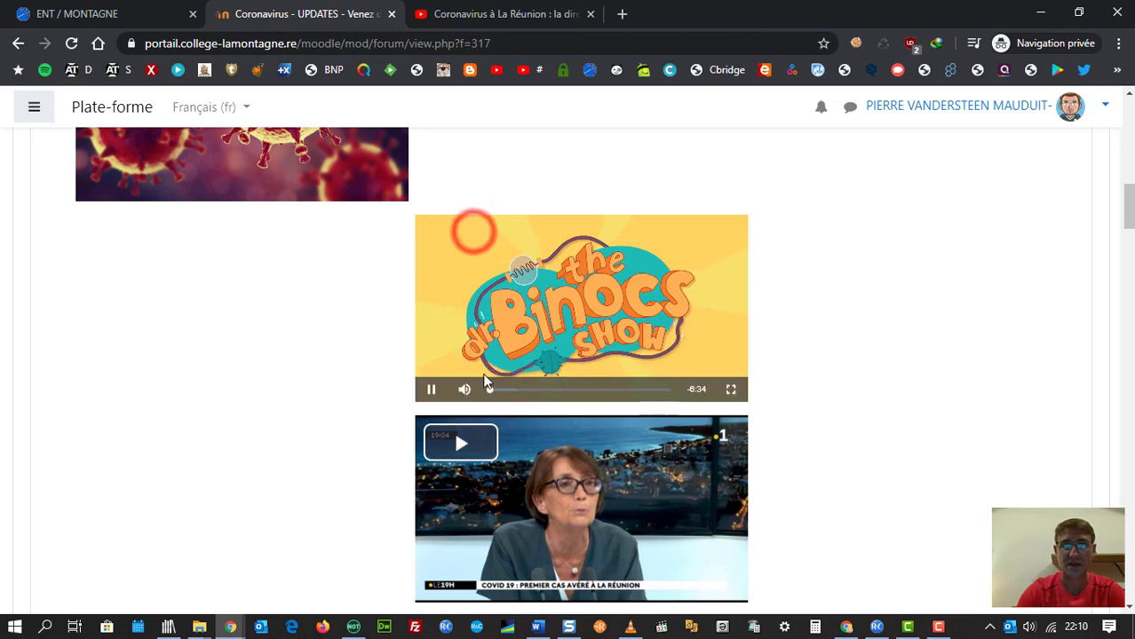
left_click(431, 389)
scroll(503, 413, "down", 2)
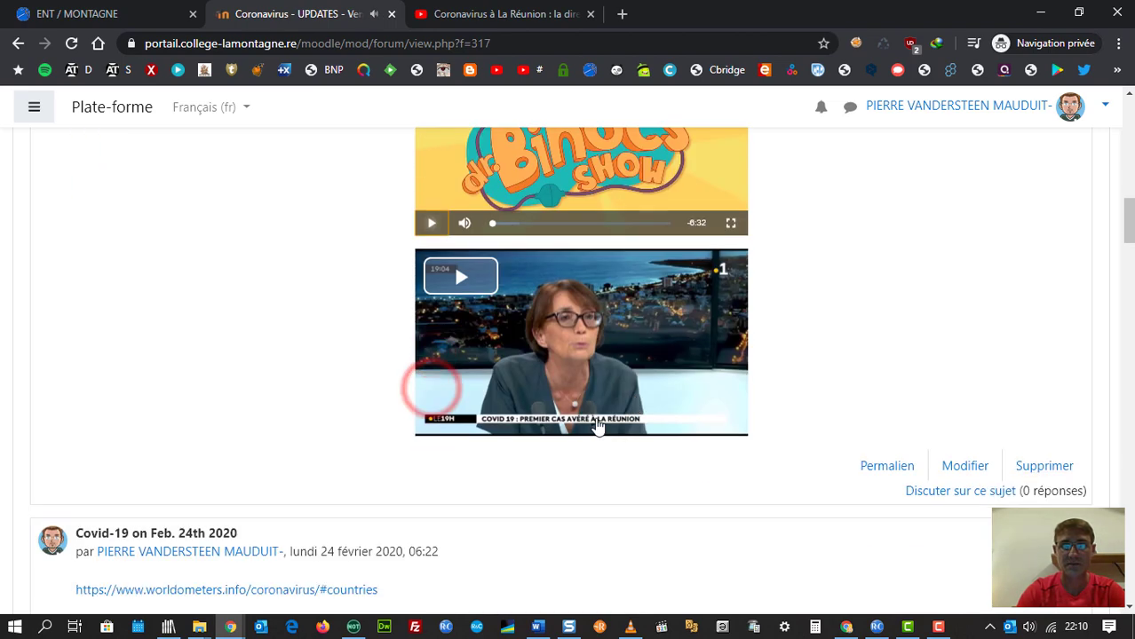
Test the embedded YouTube video by playing and pausing it, and look over the post's text, image and videos.
left_click(465, 297)
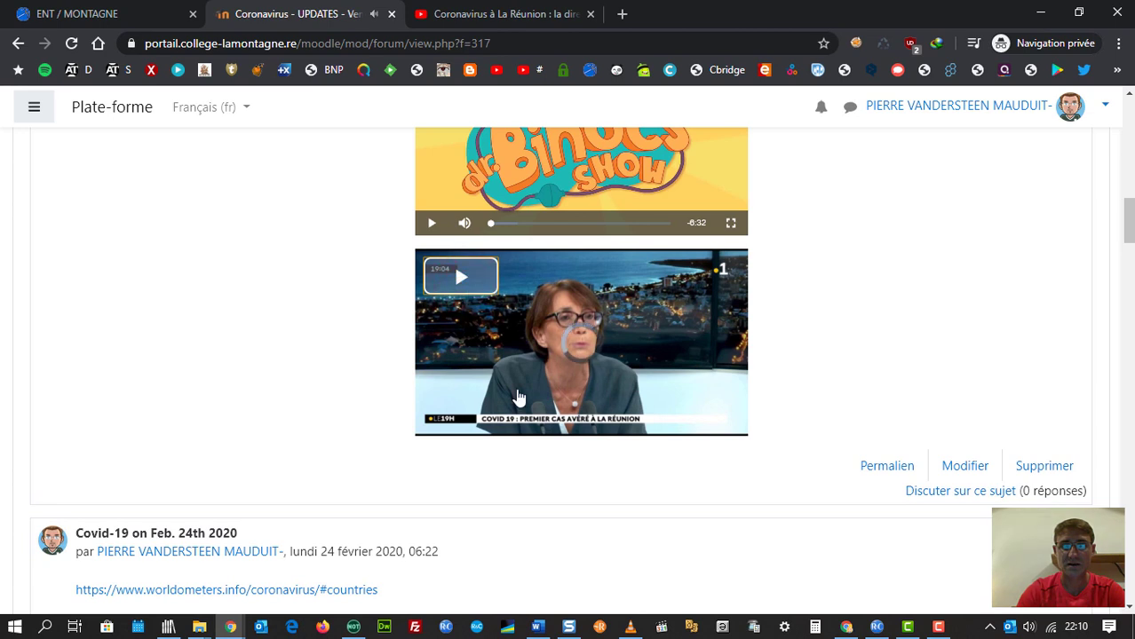
left_click(582, 356)
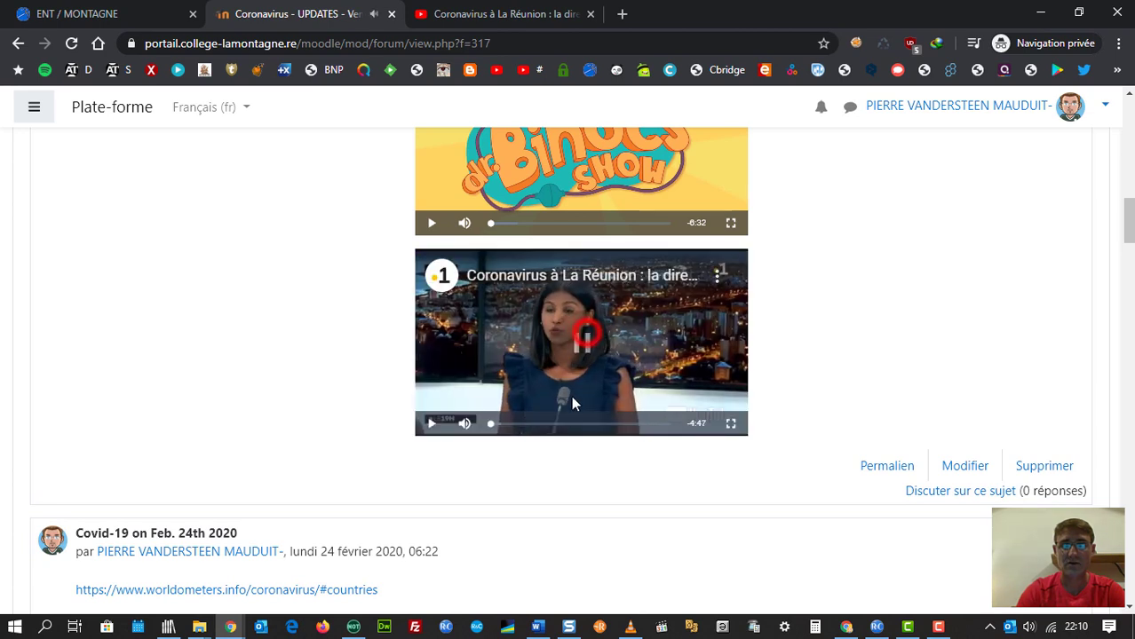
scroll(373, 370, "up", 1)
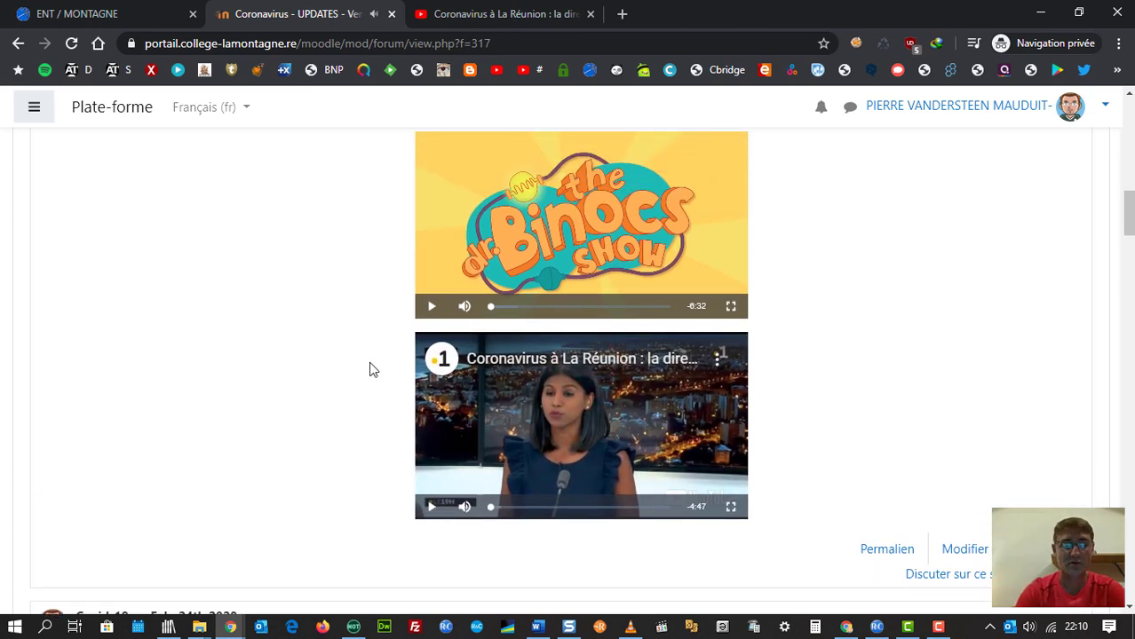
scroll(373, 370, "up", 1)
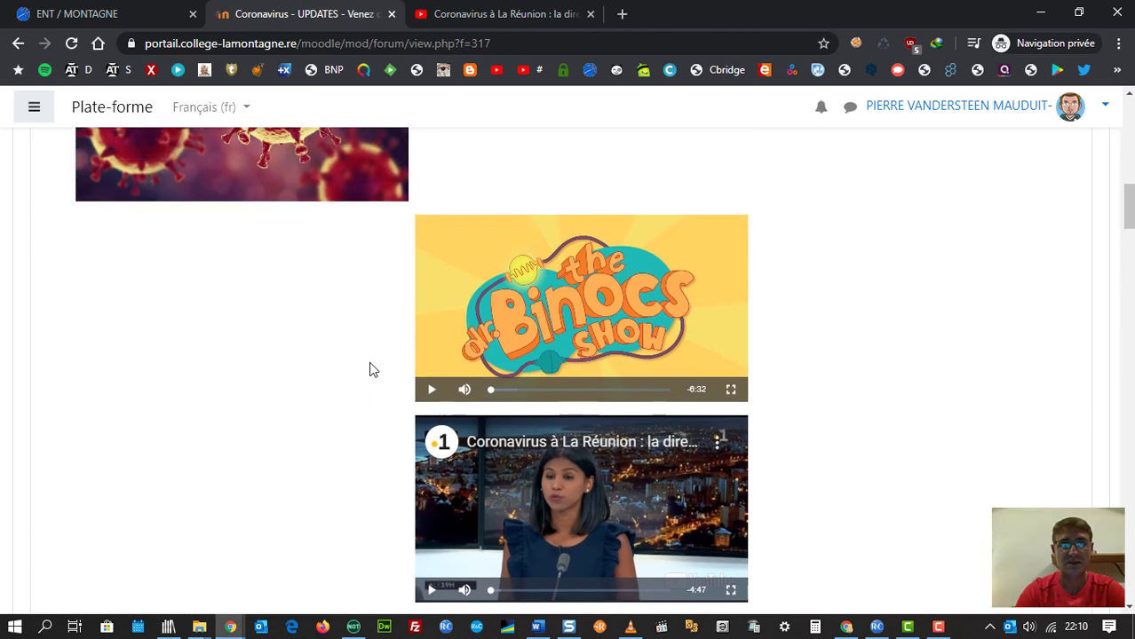
scroll(373, 370, "up", 3)
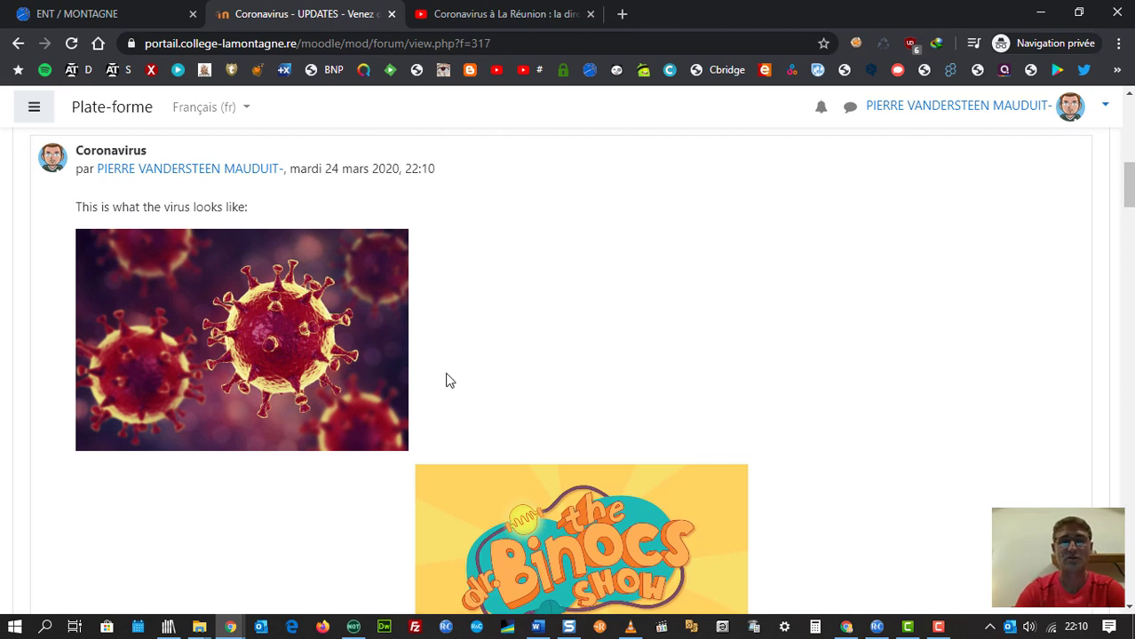
scroll(449, 380, "down", 2)
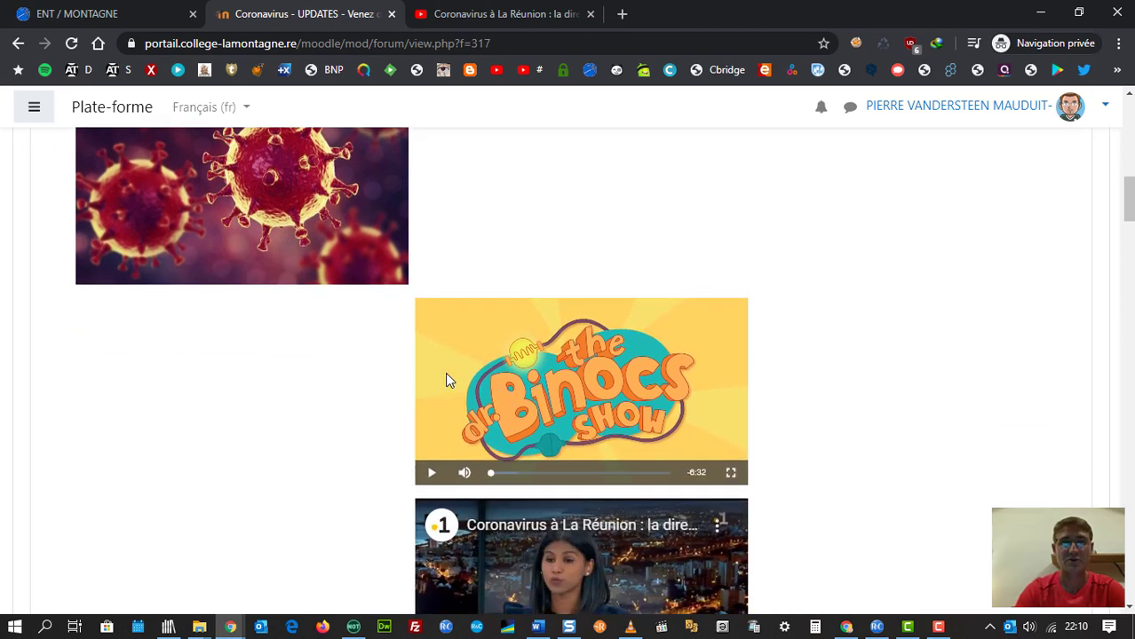